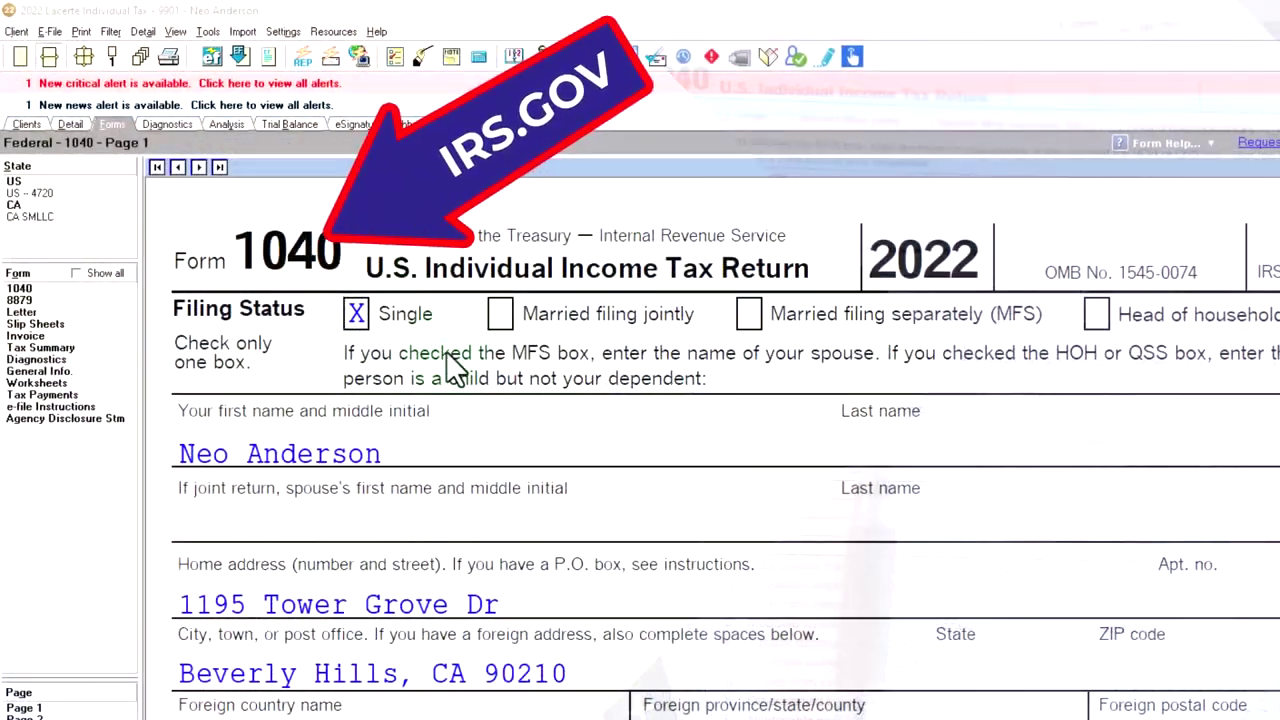
Step: Scroll Form 1040 page 1 down to line 15 to check the 87,050 taxable income
scroll(446, 351, down, 3)
scroll(446, 351, down, 9)
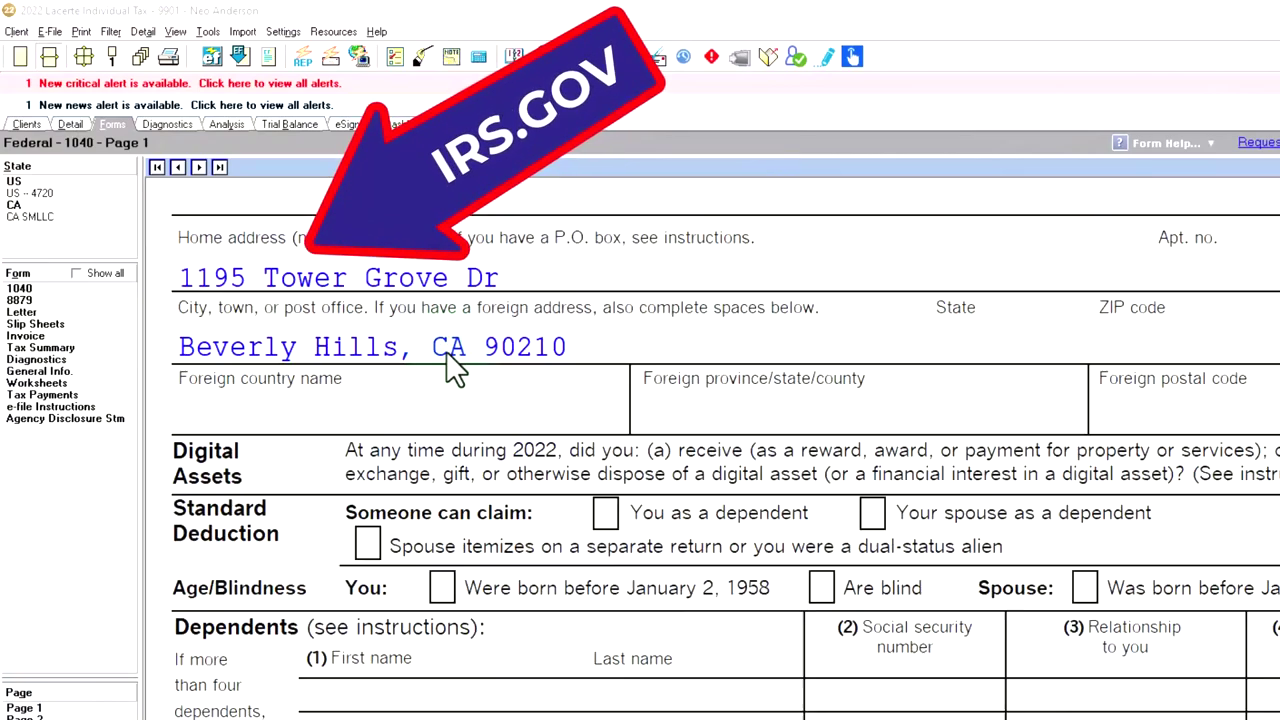
scroll(870, 565, down, 5)
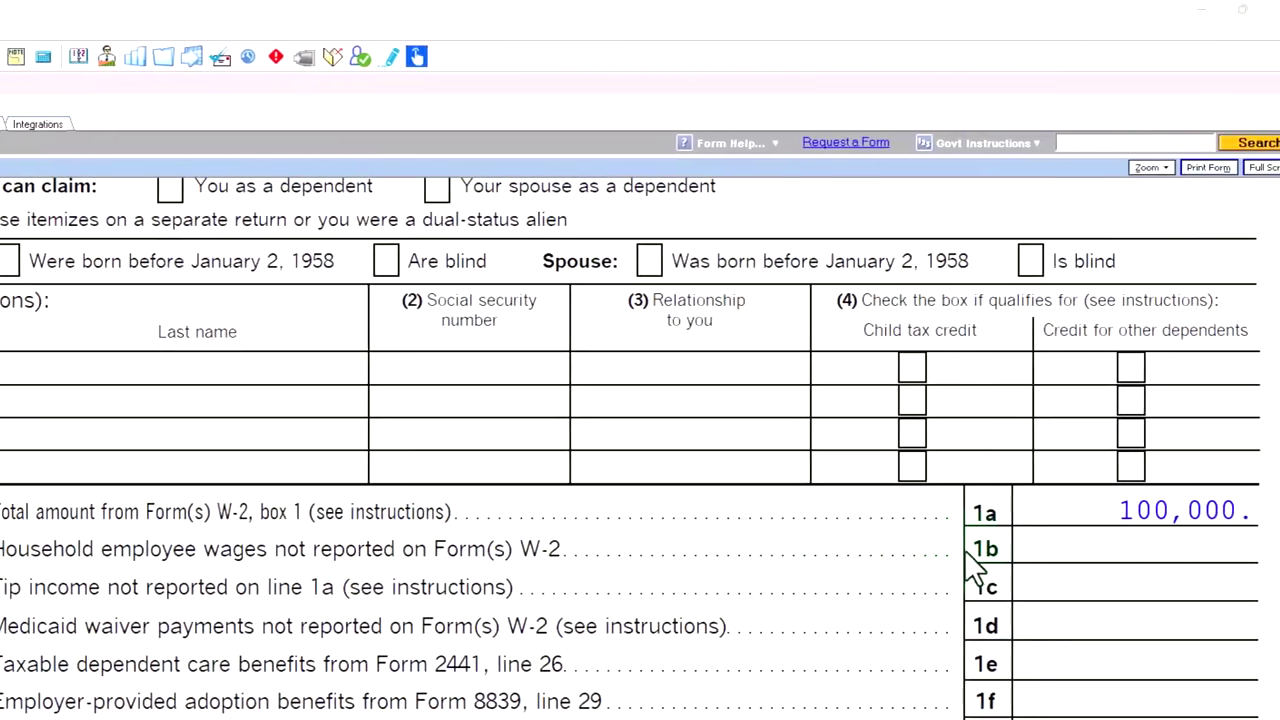
scroll(945, 560, down, 7)
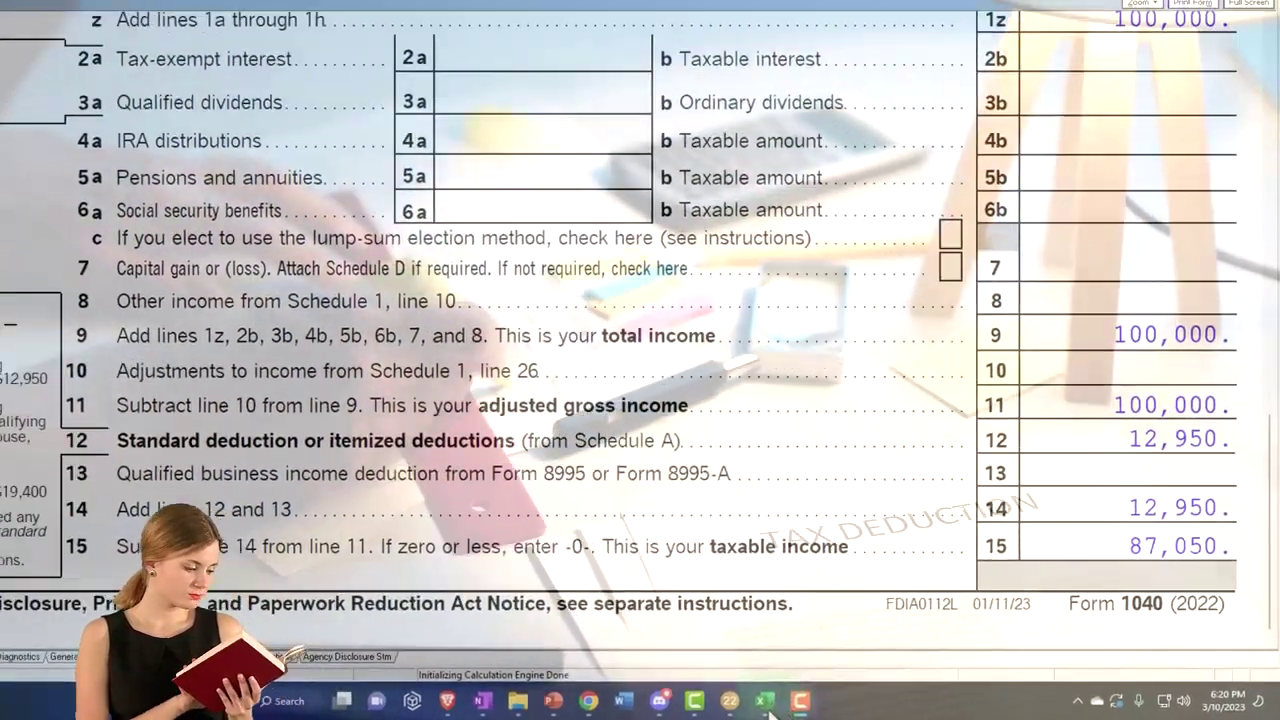
Step: Compare the Excel Tax Formula 2022 sheet's 87,050 taxable income and 14,774 tax, then return to Lacerte
click(697, 698)
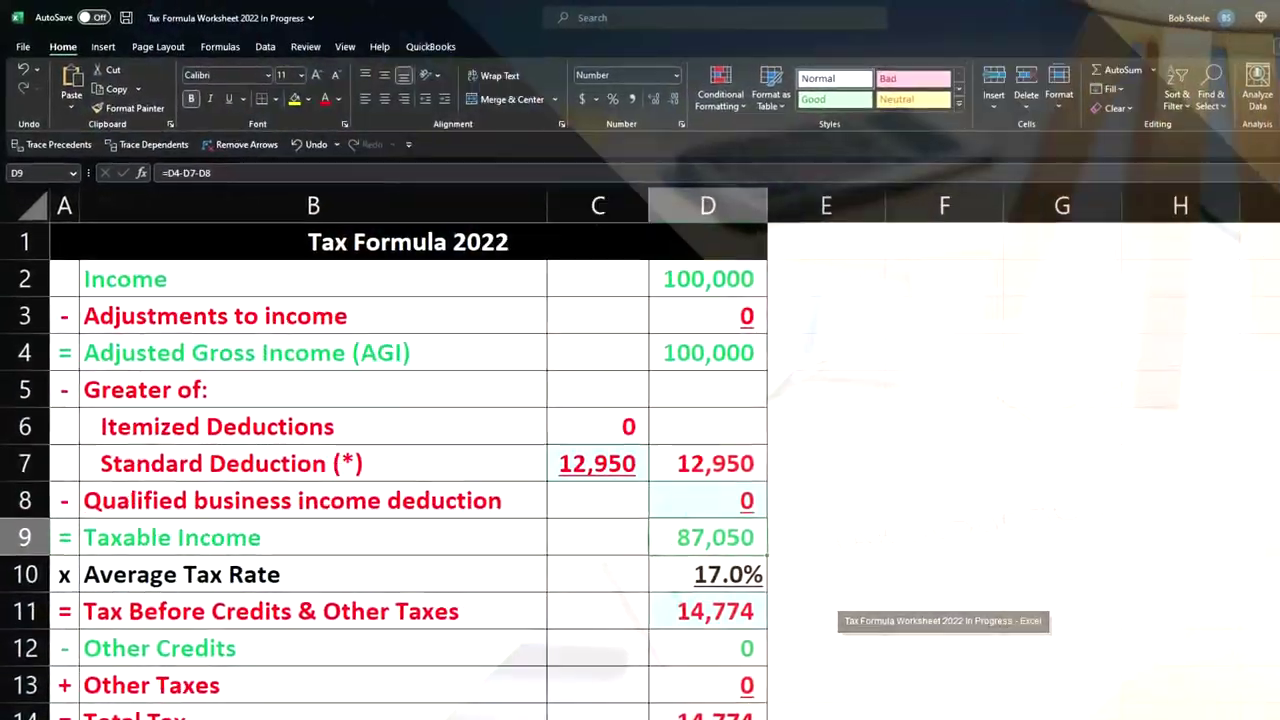
click(822, 704)
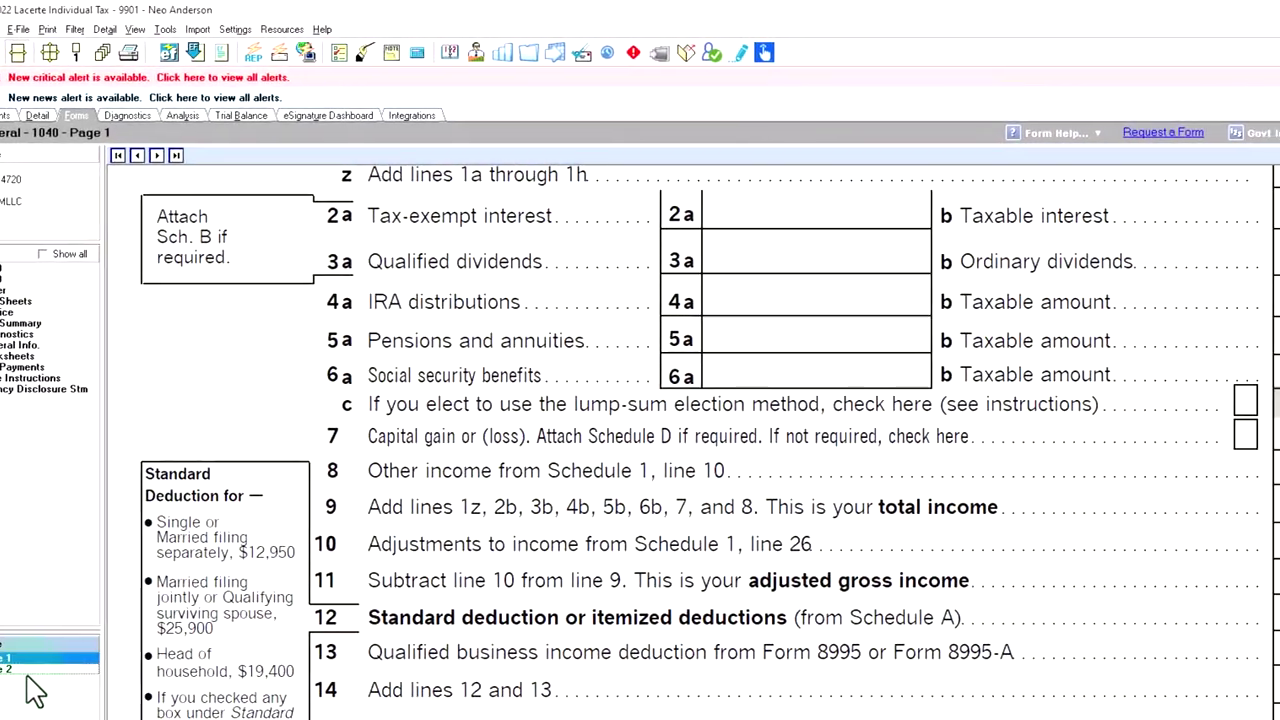
Step: Review Form 1040 page 2's line 16 tax of 14,774 and line 35a refund of 226
click(22, 664)
click(1147, 248)
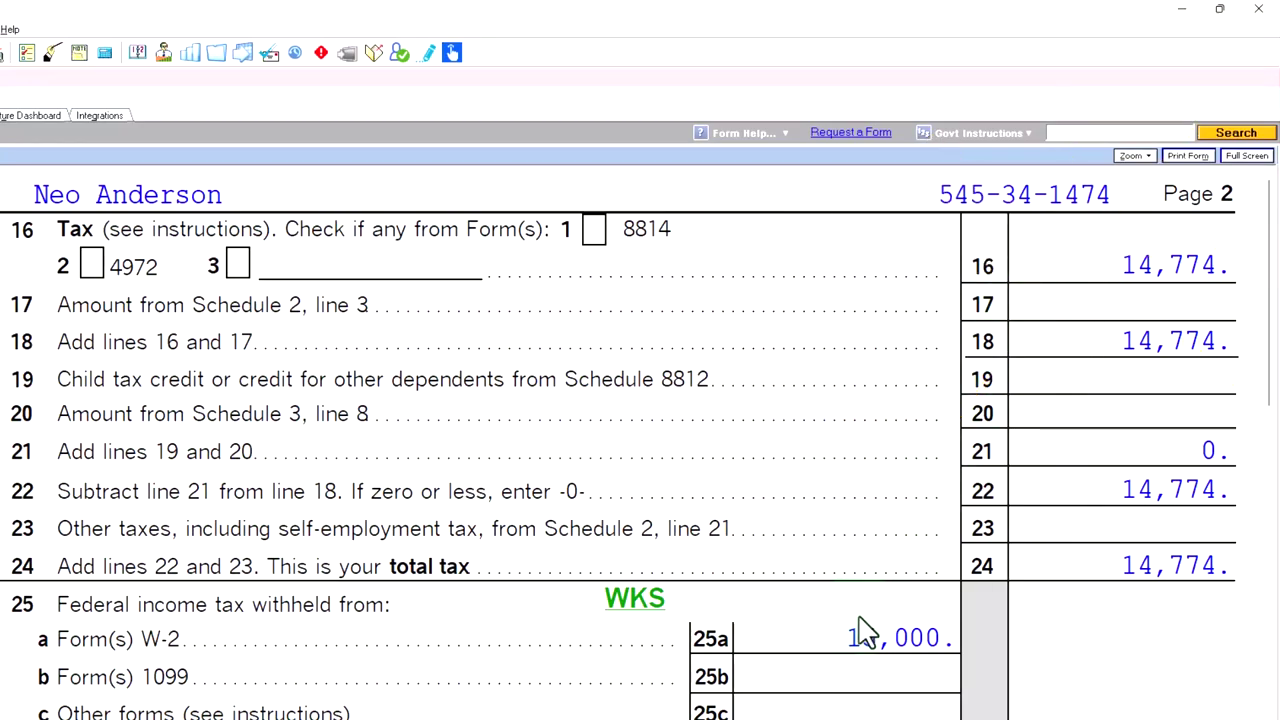
scroll(855, 615, down, 10)
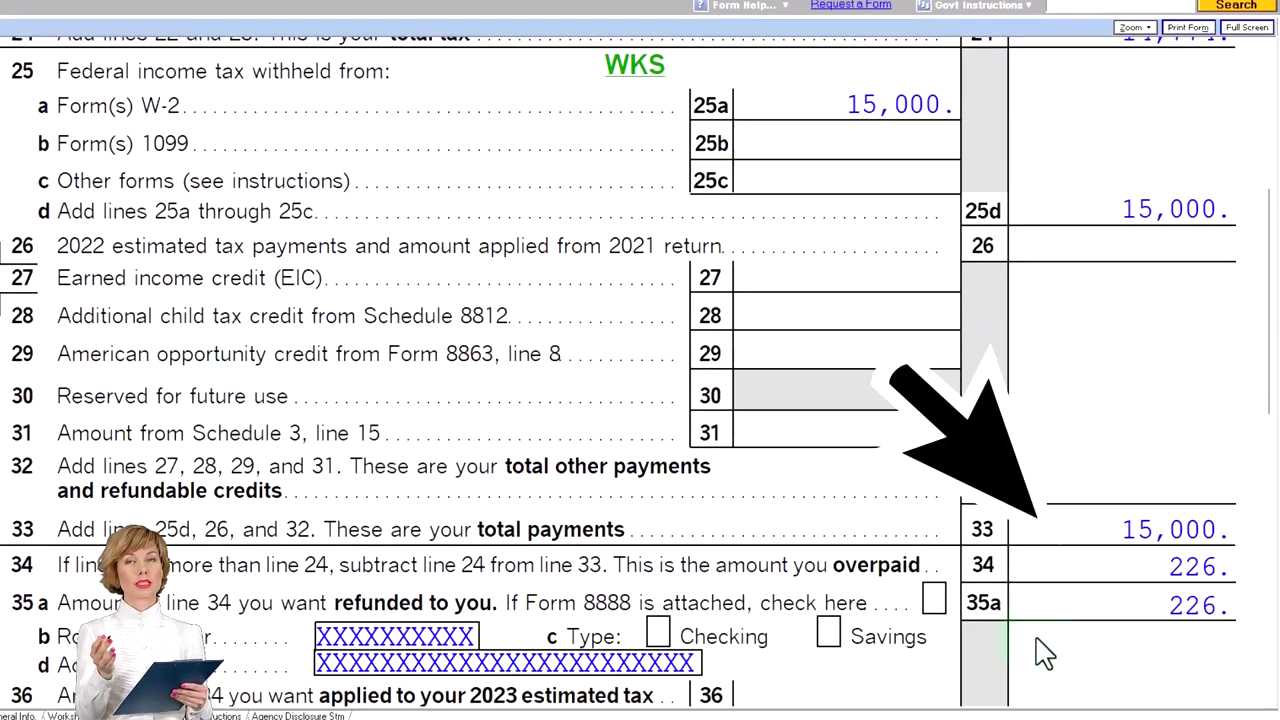
click(1048, 628)
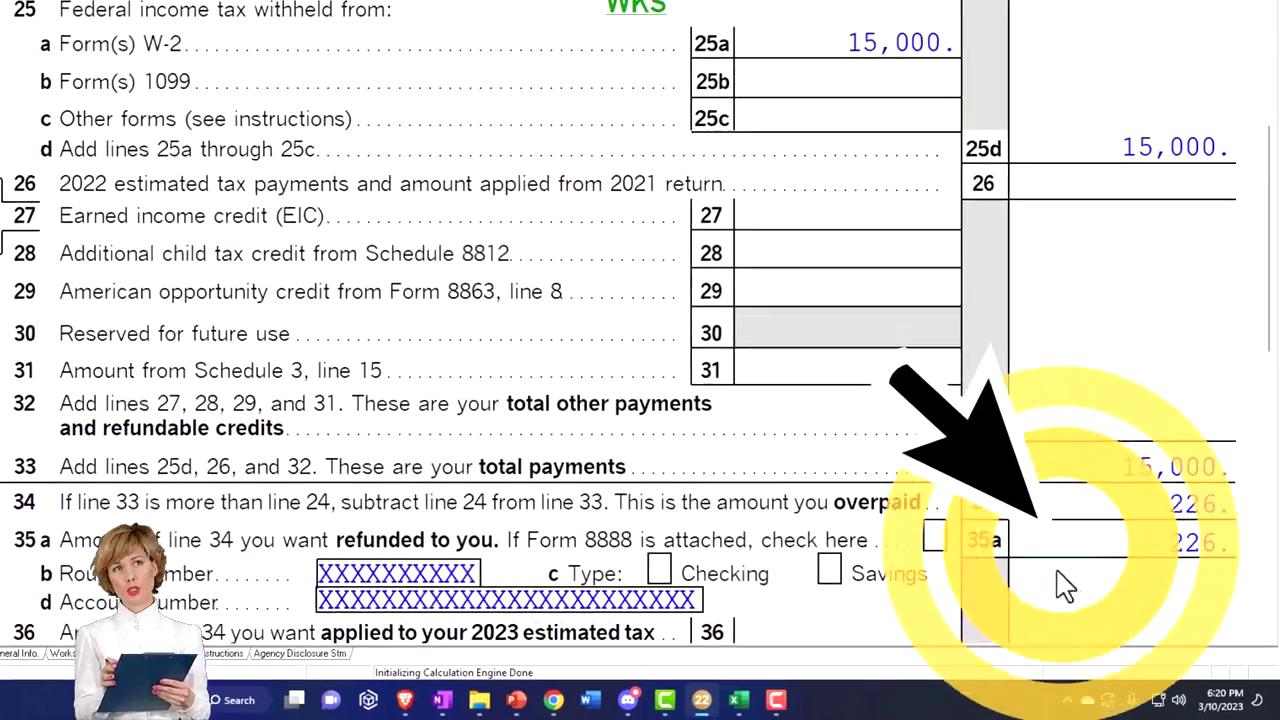
Step: Cross-check the figures in the Excel worksheet and come back to Form 1040 page 1
key(alt+Tab)
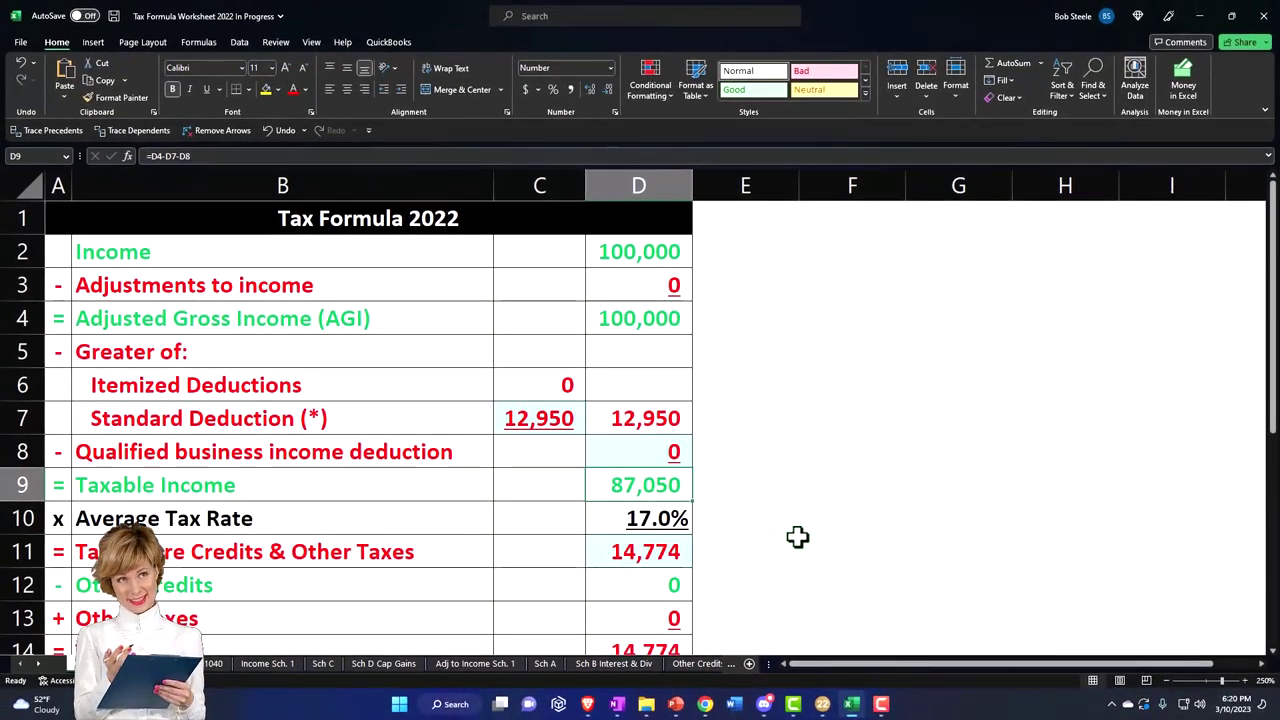
click(870, 704)
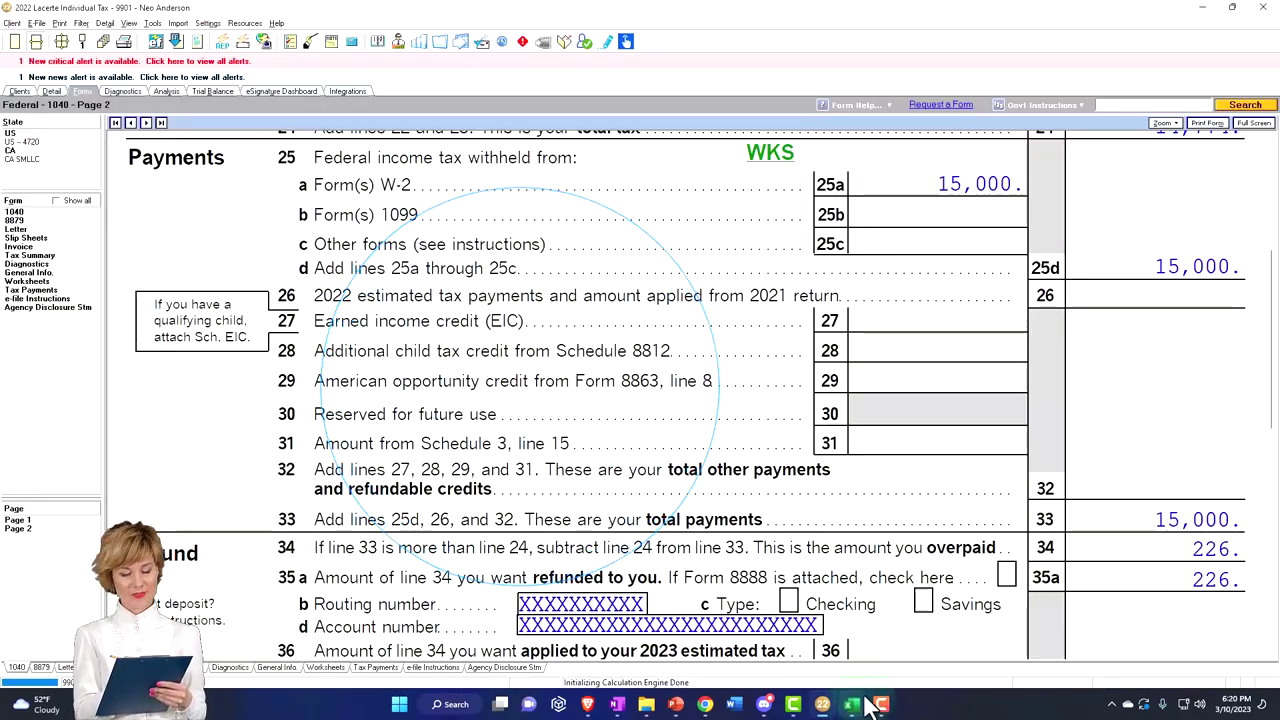
click(44, 520)
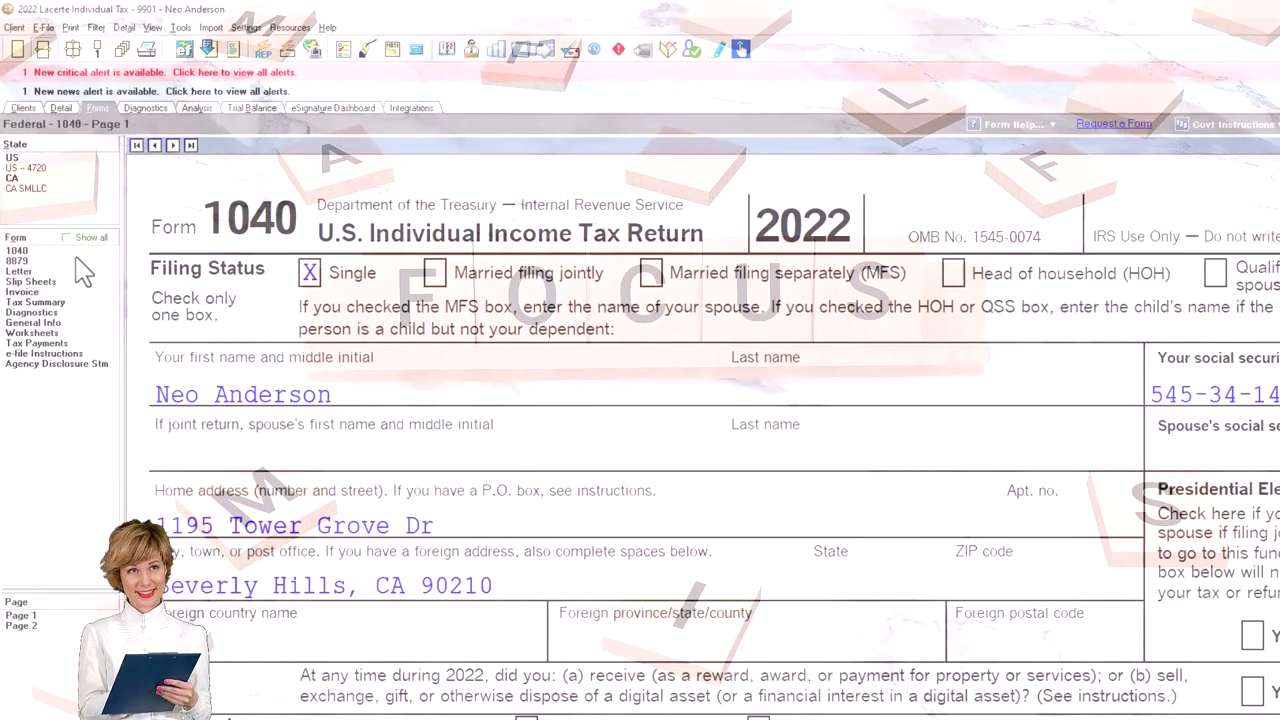
Step: List all forms and bring up Schedule 1 page 2 with the line 18 penalty and line 19a alimony
click(70, 251)
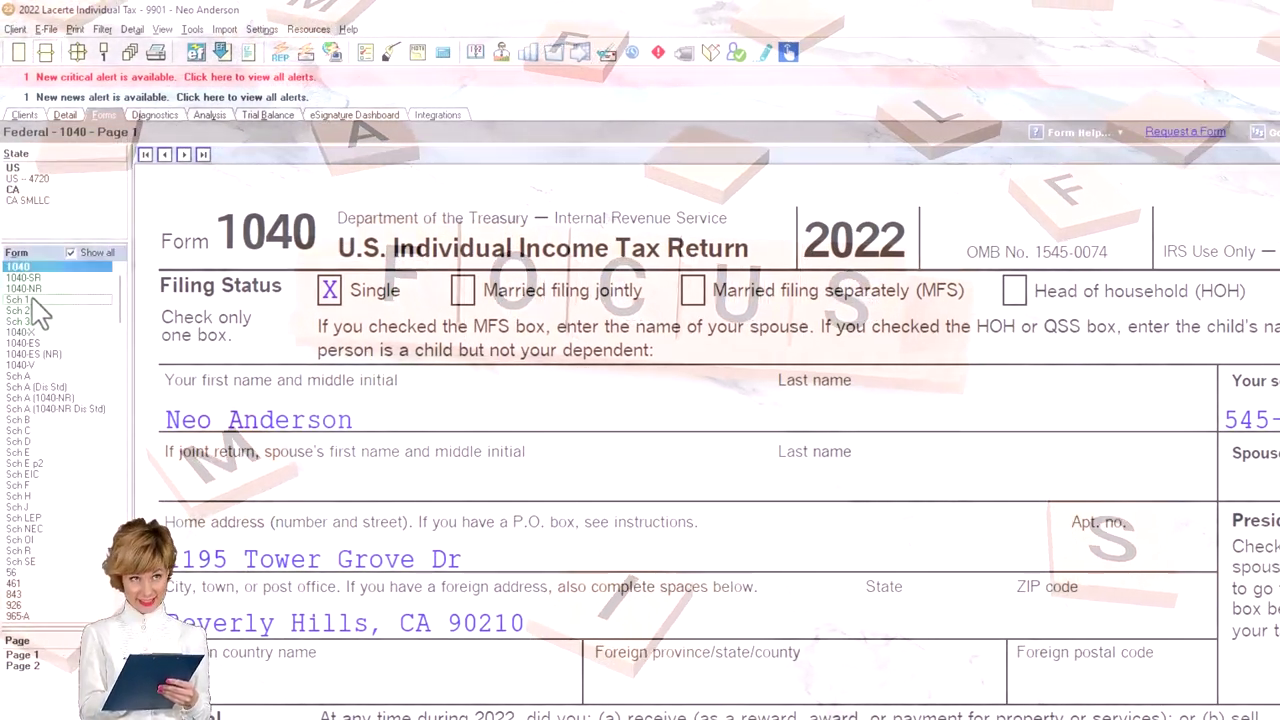
click(20, 300)
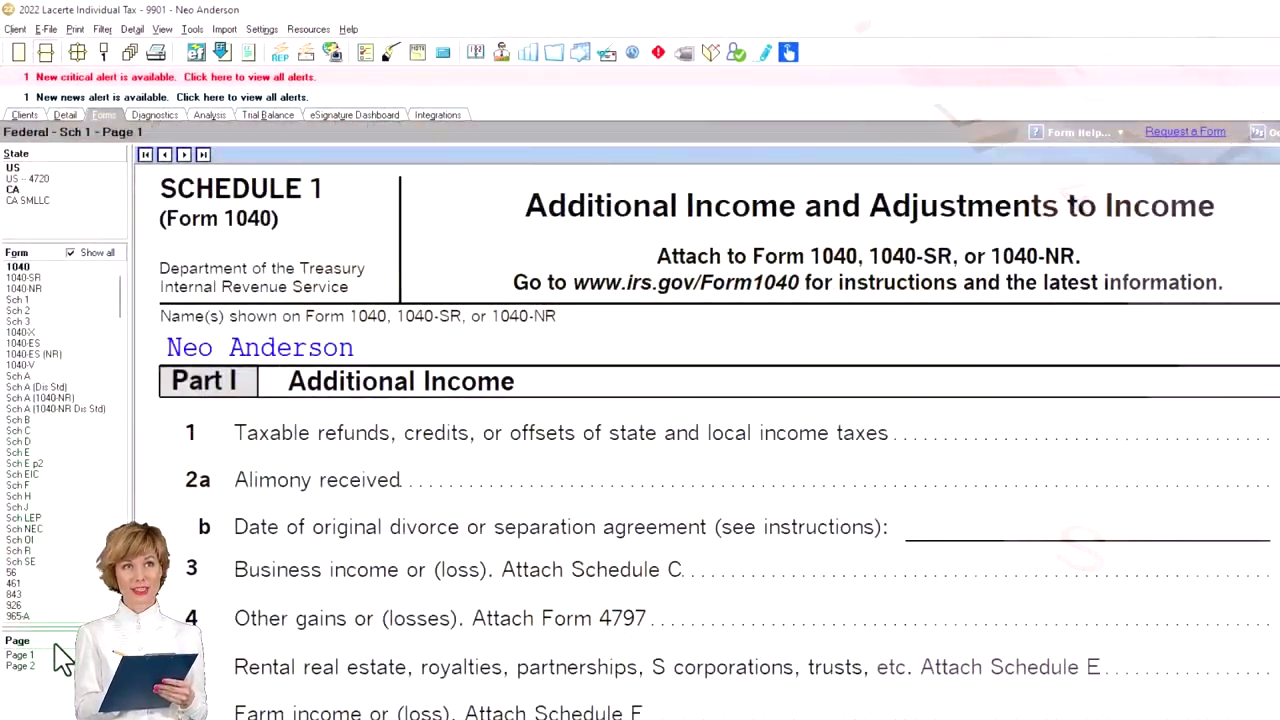
click(20, 665)
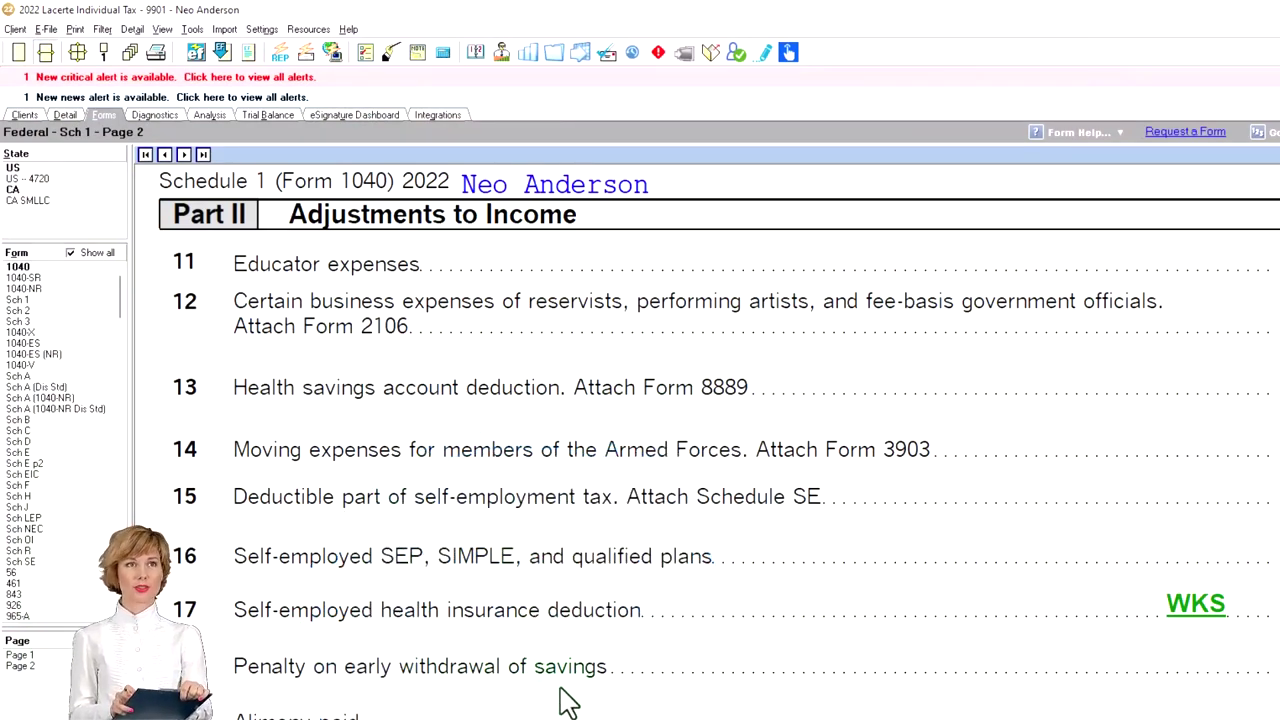
scroll(571, 700, down, 2)
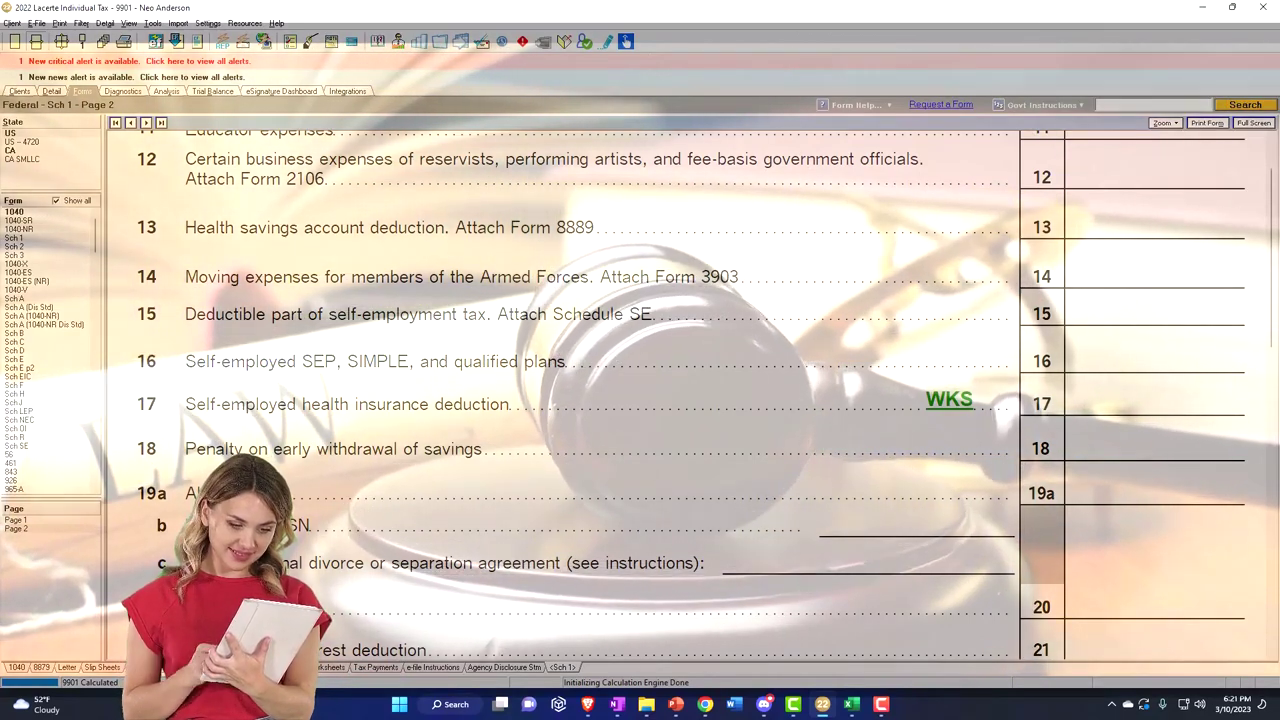
drag(1120, 432, 674, 14)
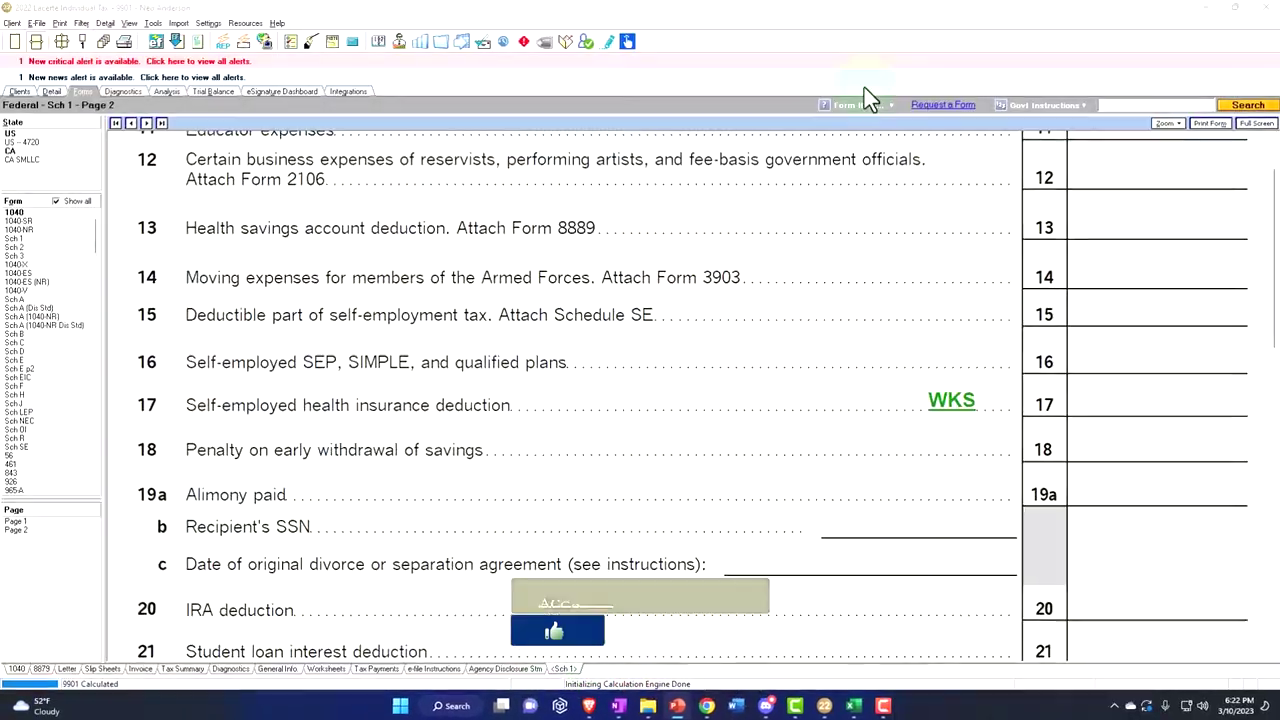
Step: Bring up the Interest Income (1099-INT) input screen in data entry
click(51, 91)
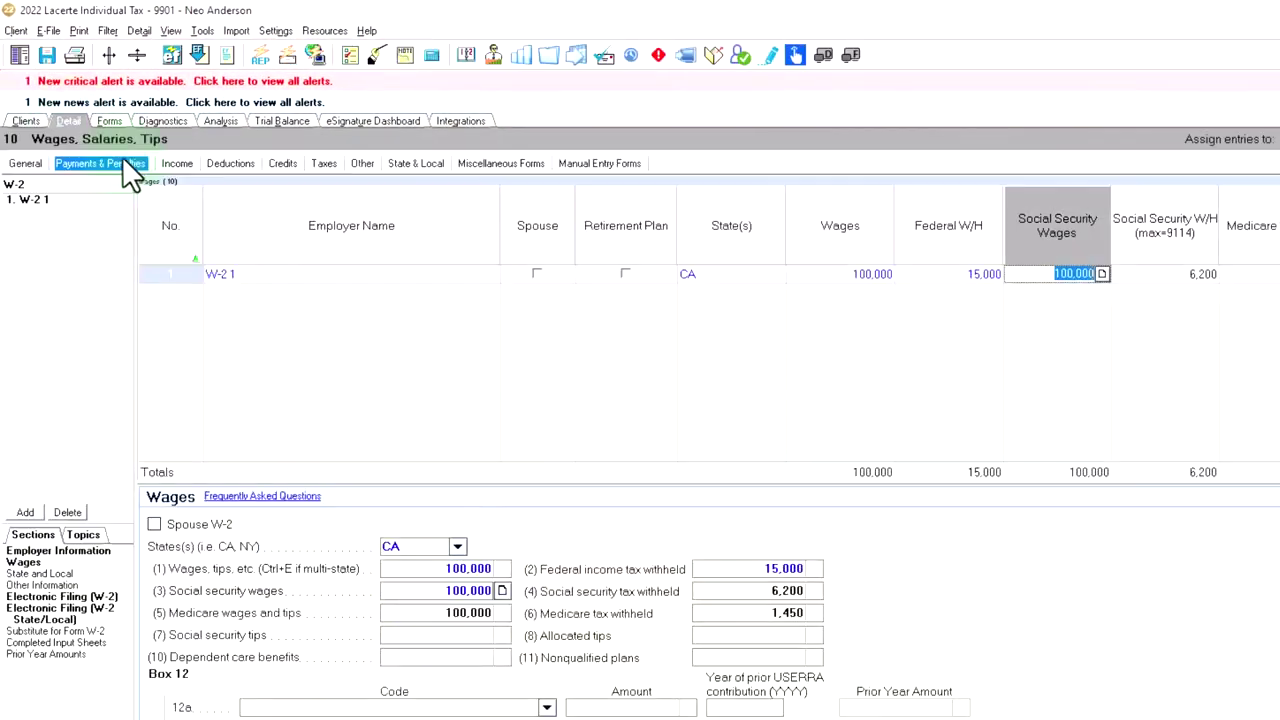
click(177, 165)
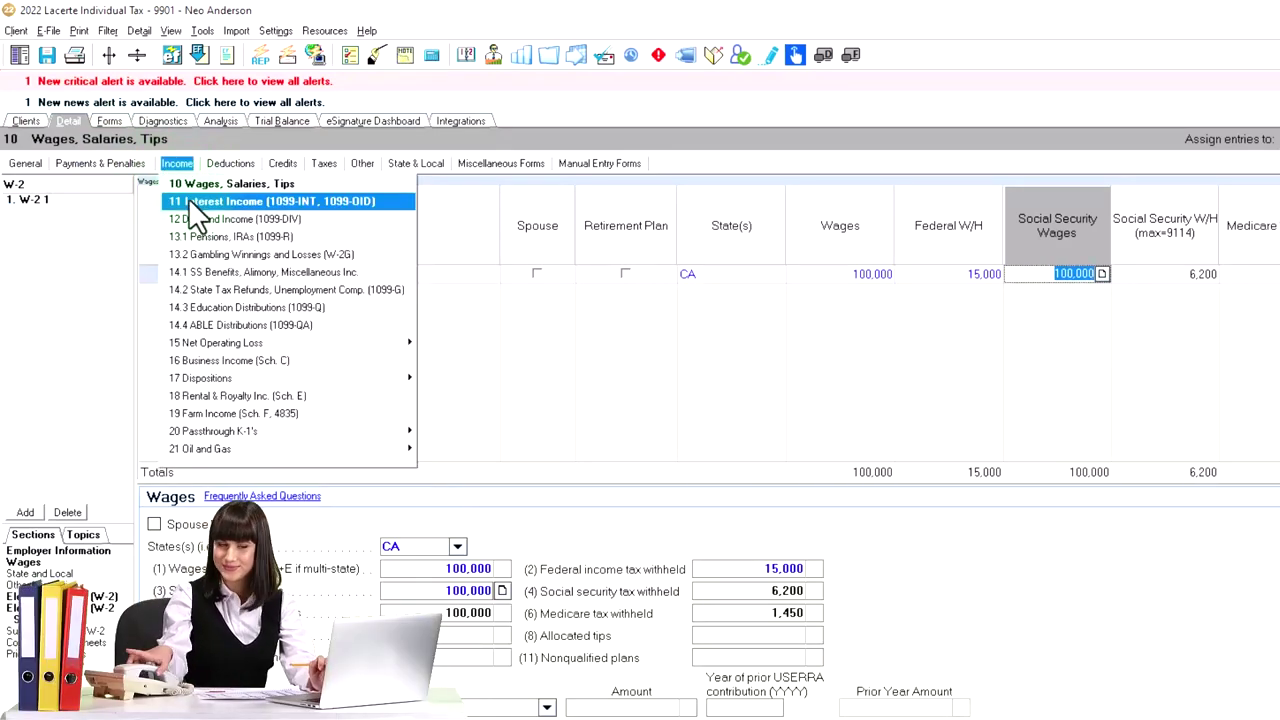
click(190, 200)
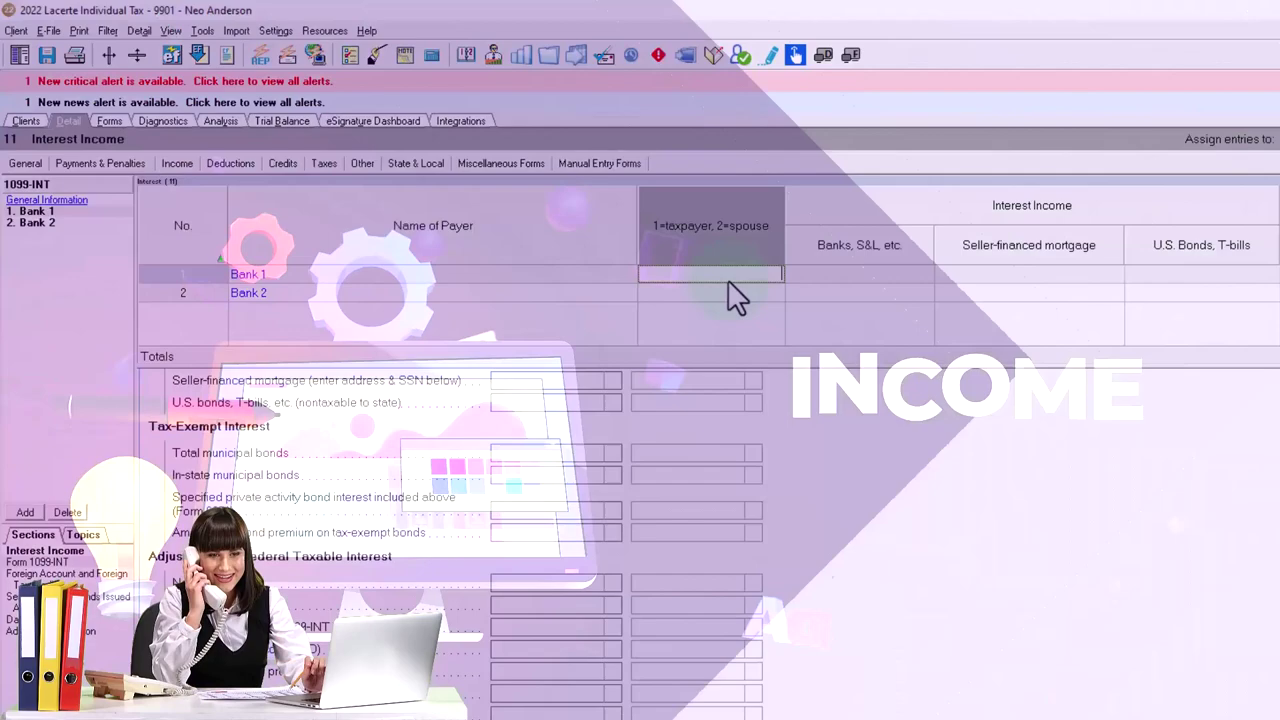
Step: Enter 1,000 of seller-financed mortgage interest for Bank 1 and start typing the penalty amount
key(Tab)
key(Tab)
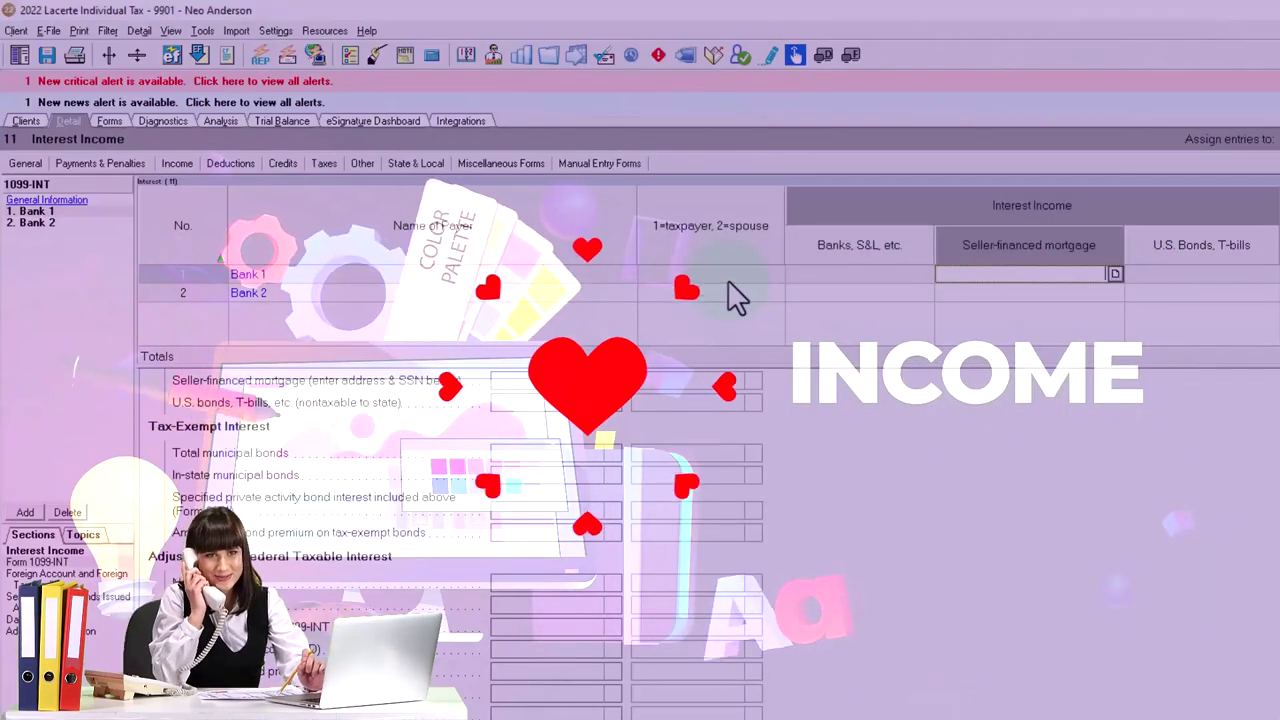
text(1000)
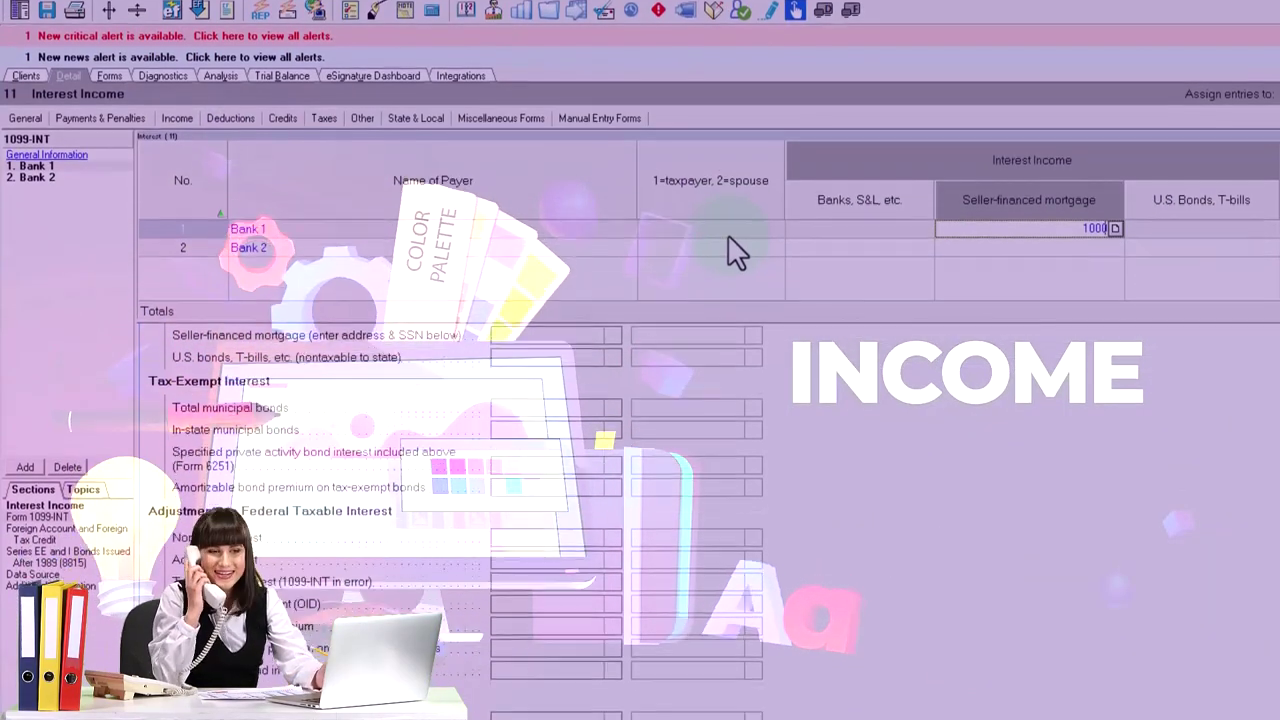
key(Tab)
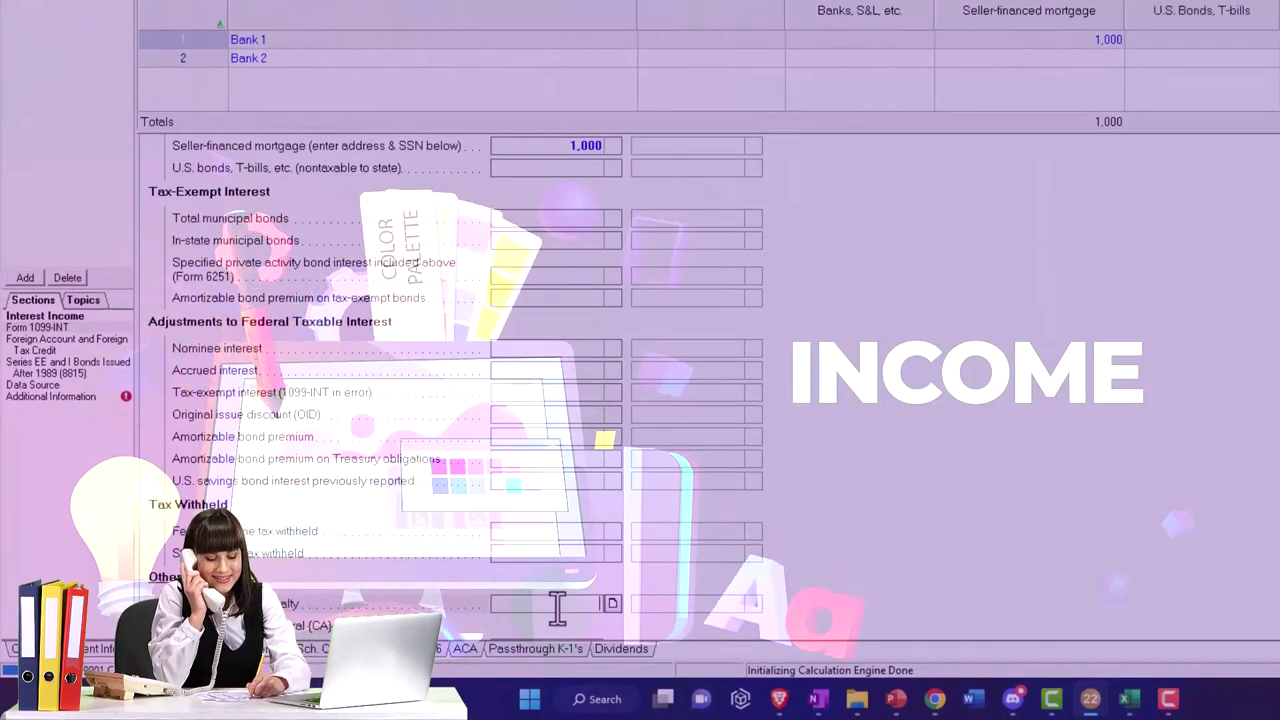
text(1000)
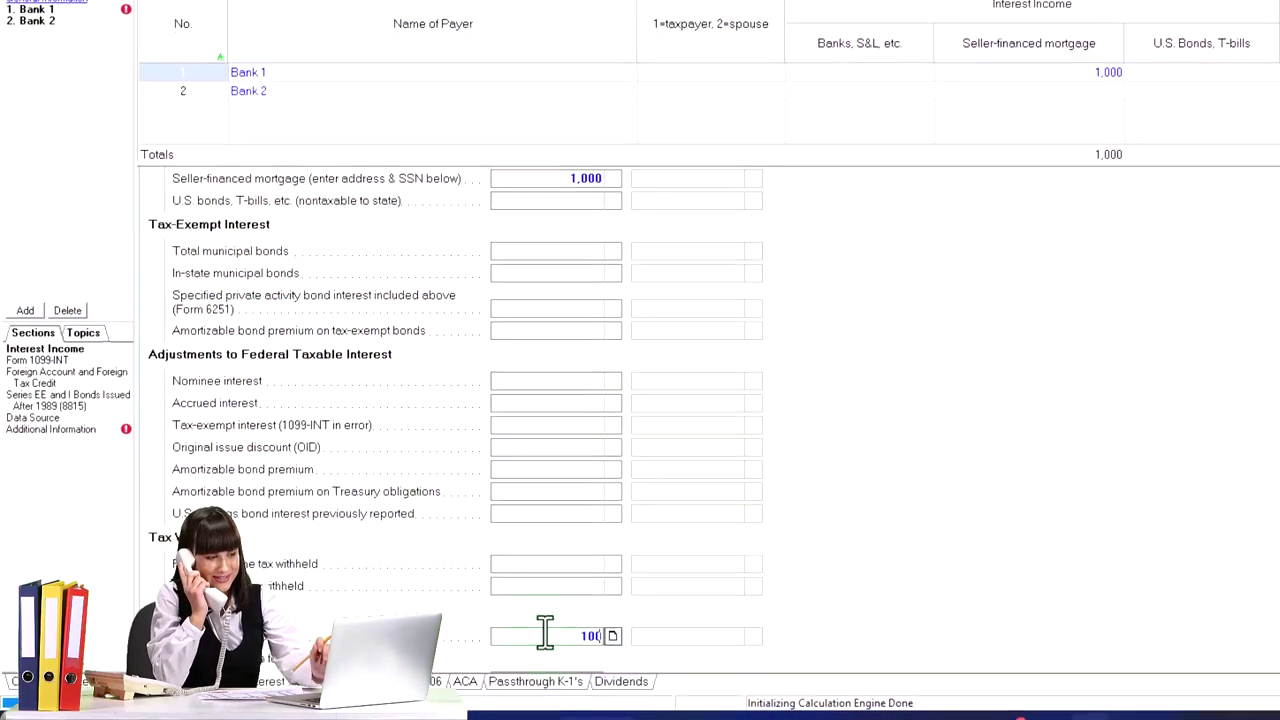
Step: Check that Form 1040 line 2b shows the 1,000 interest
click(108, 121)
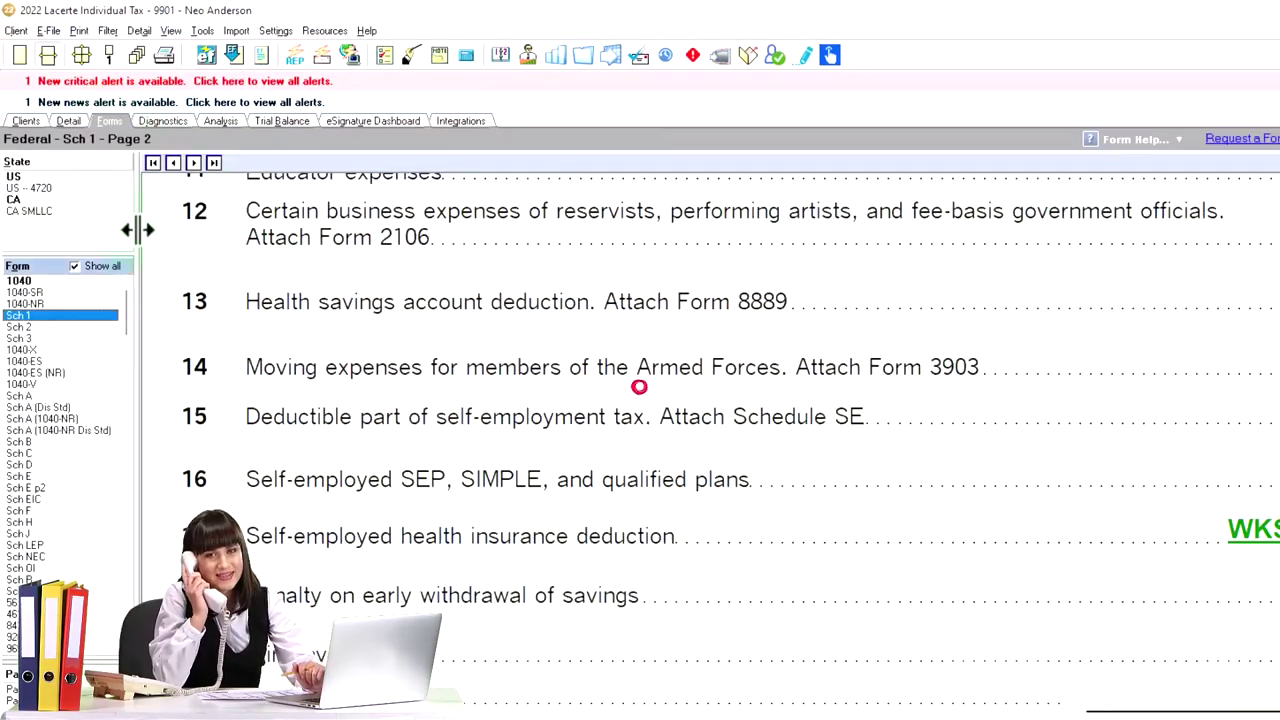
click(43, 282)
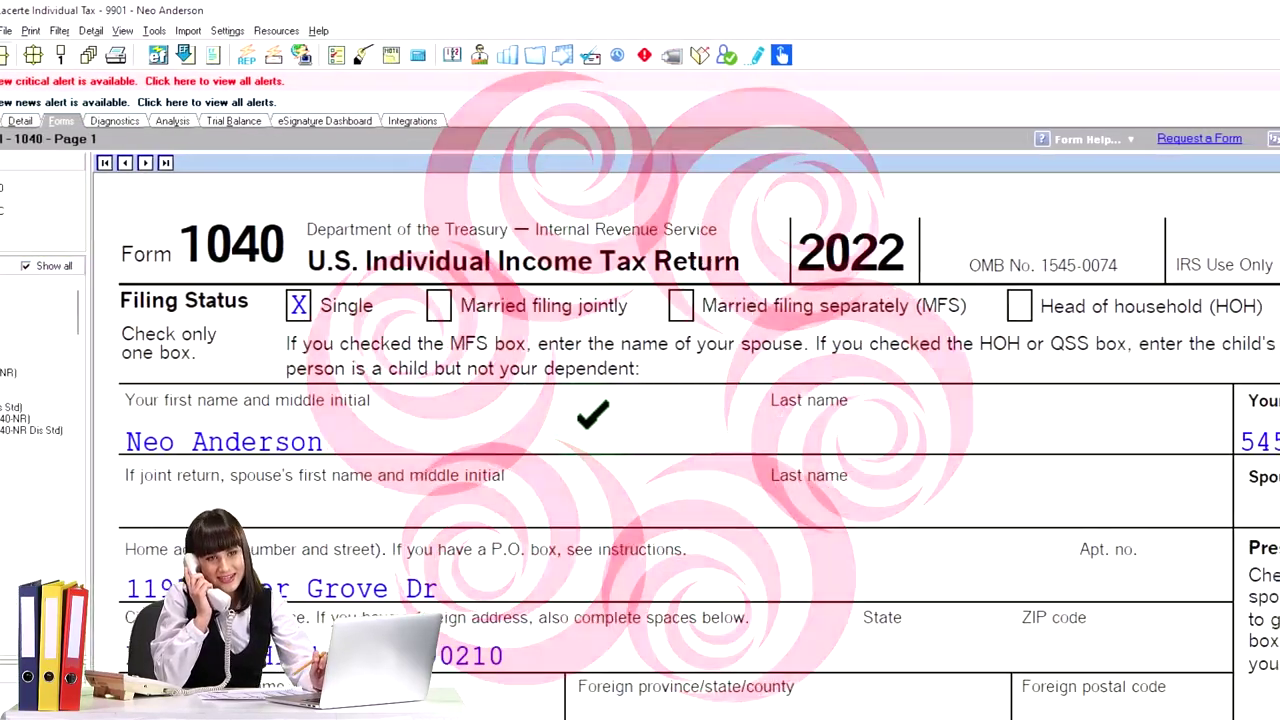
scroll(593, 413, down, 8)
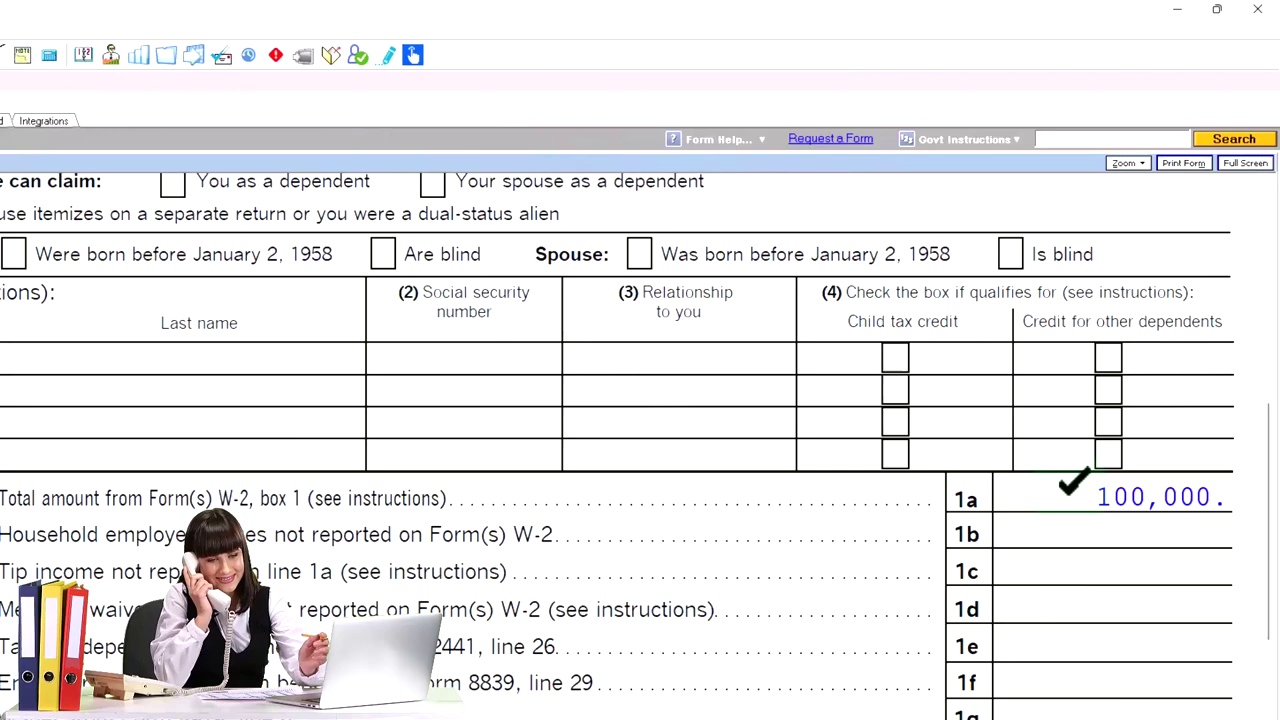
scroll(1072, 482, down, 4)
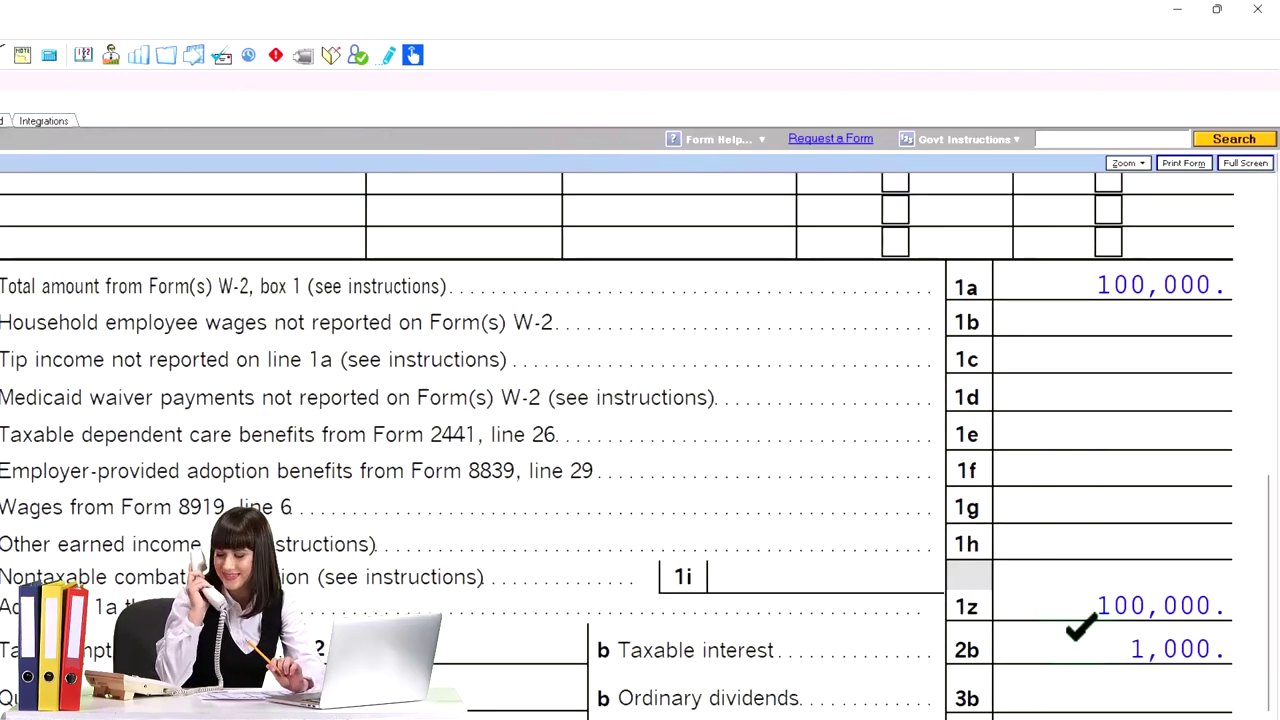
scroll(1080, 628, down, 6)
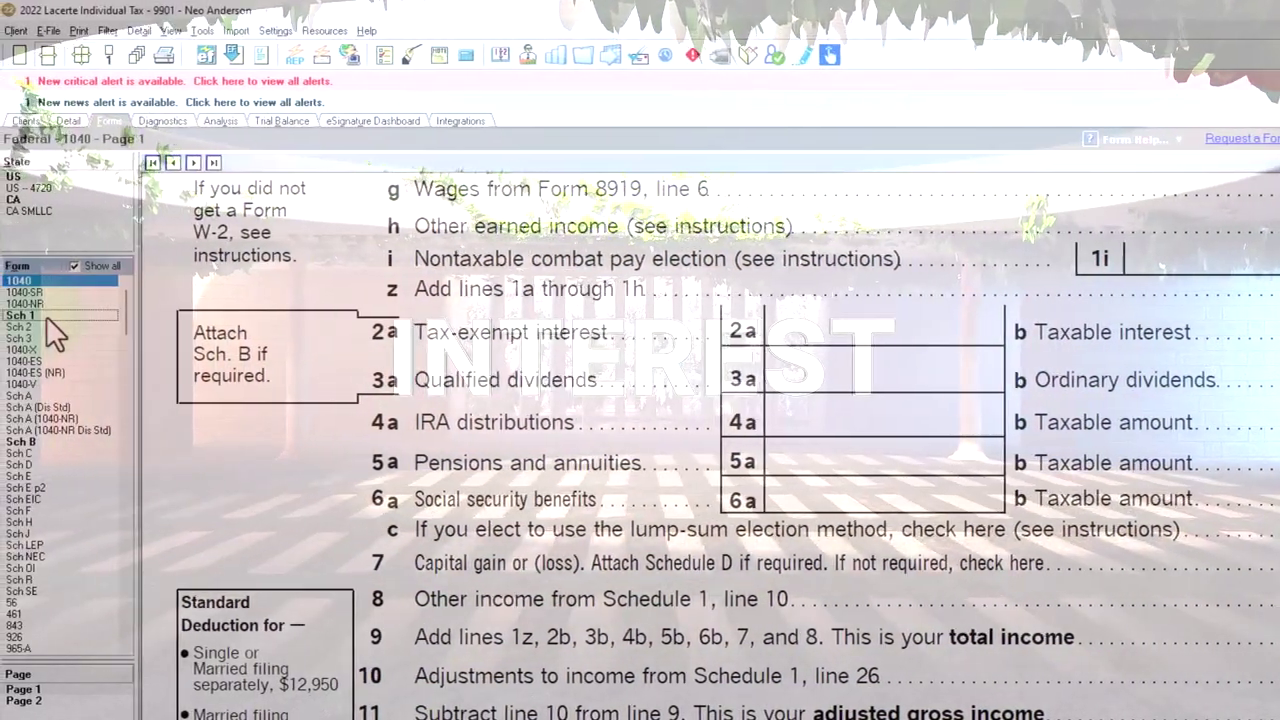
Step: Confirm the 100 early-withdrawal penalty appears on Schedule 1 page 2, line 18
click(40, 316)
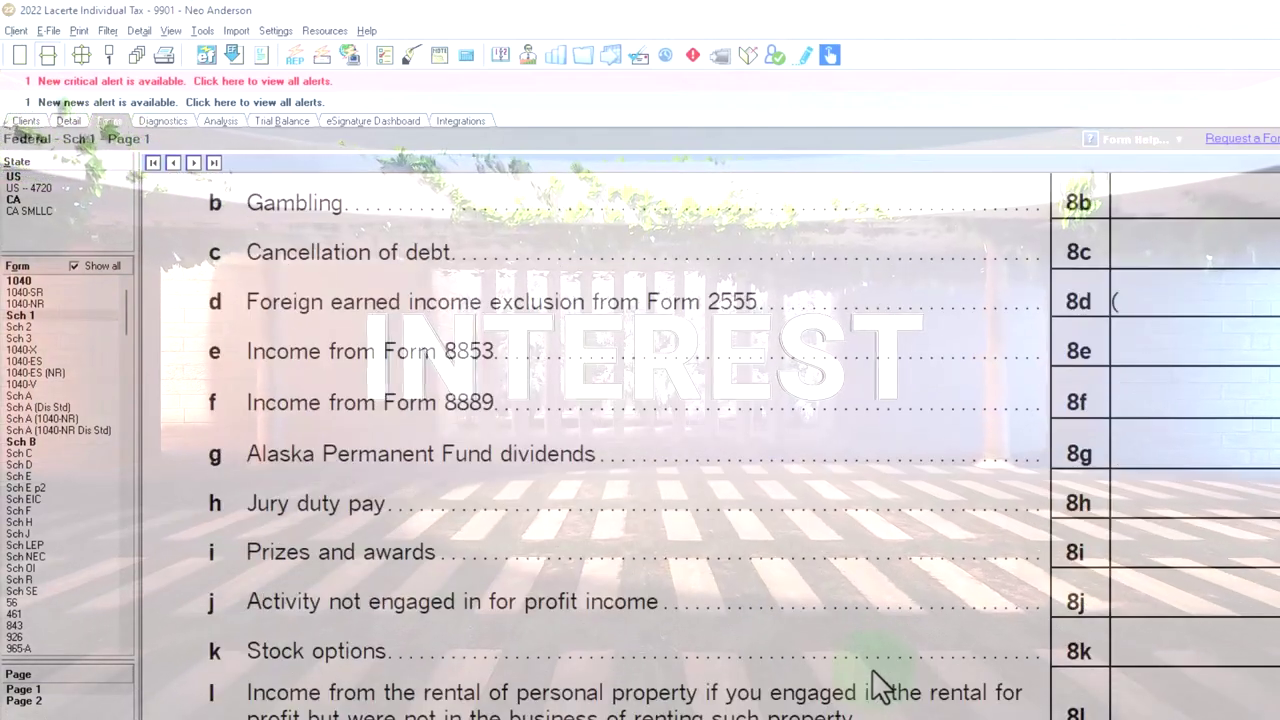
click(24, 700)
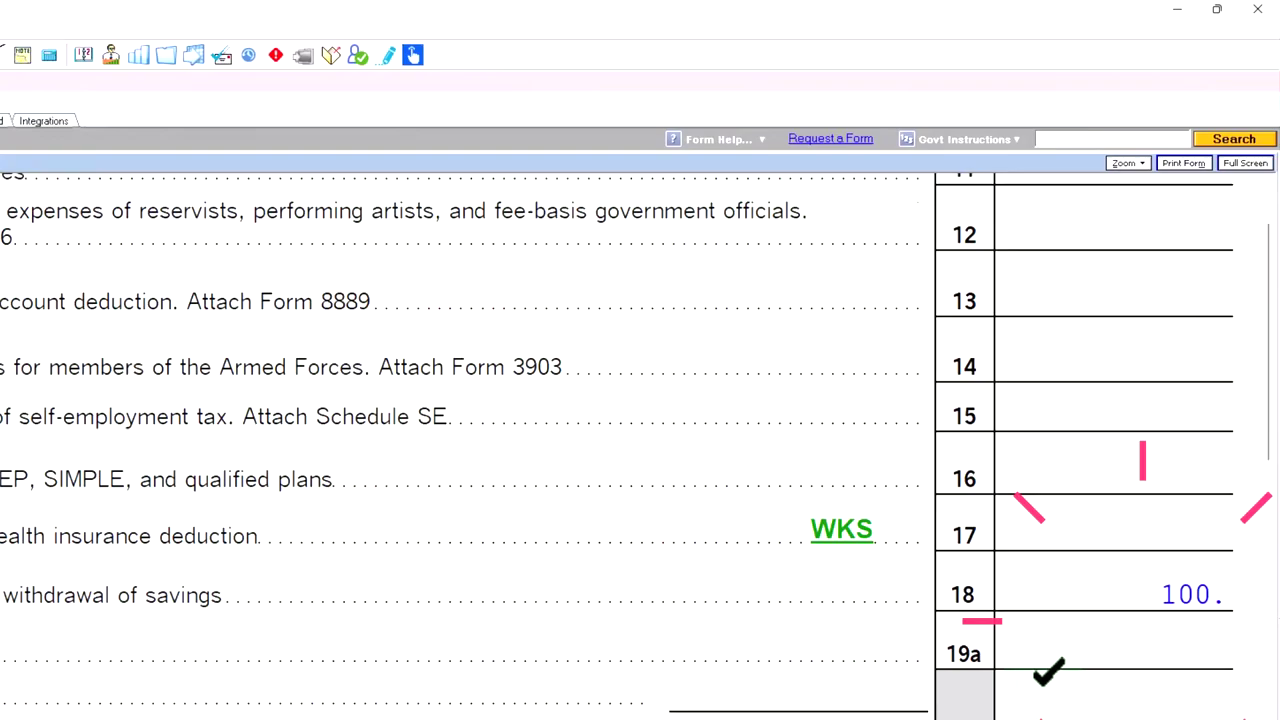
scroll(1050, 697, down, 8)
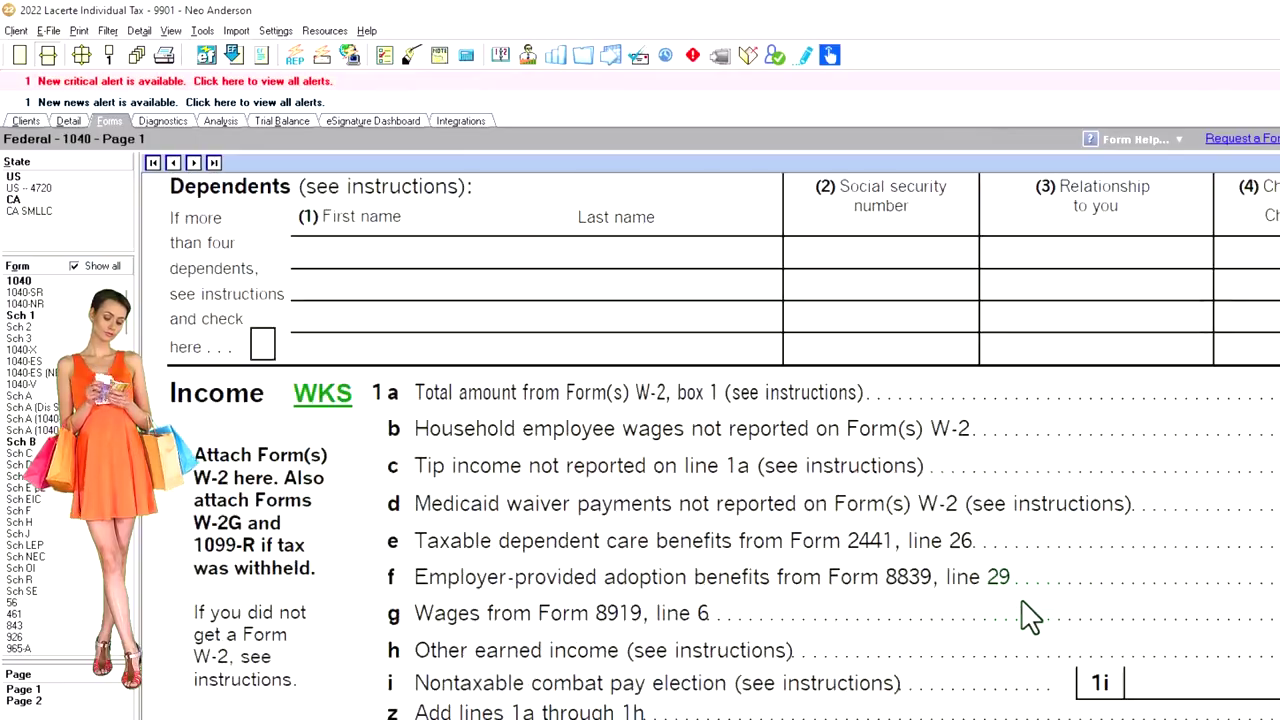
scroll(1030, 617, down, 5)
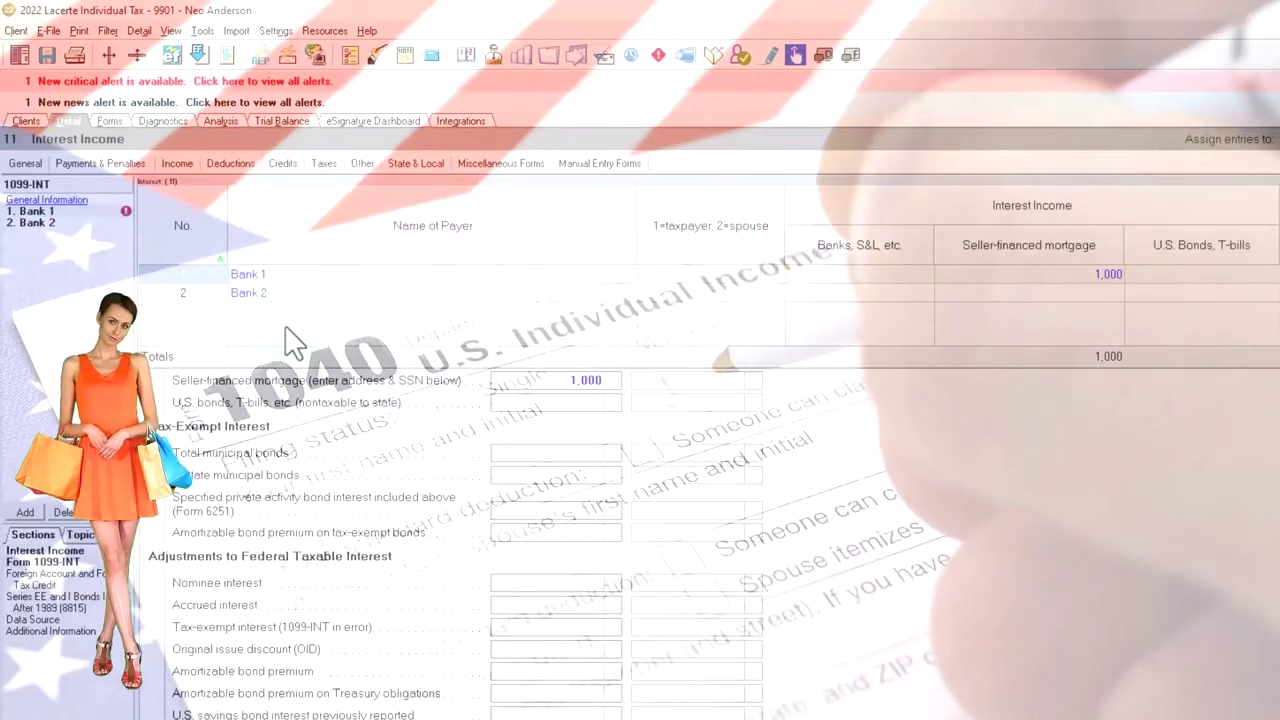
Step: Delete the 1,000 from Bank 1's Seller-financed mortgage cell and go back to the Forms view
click(1033, 279)
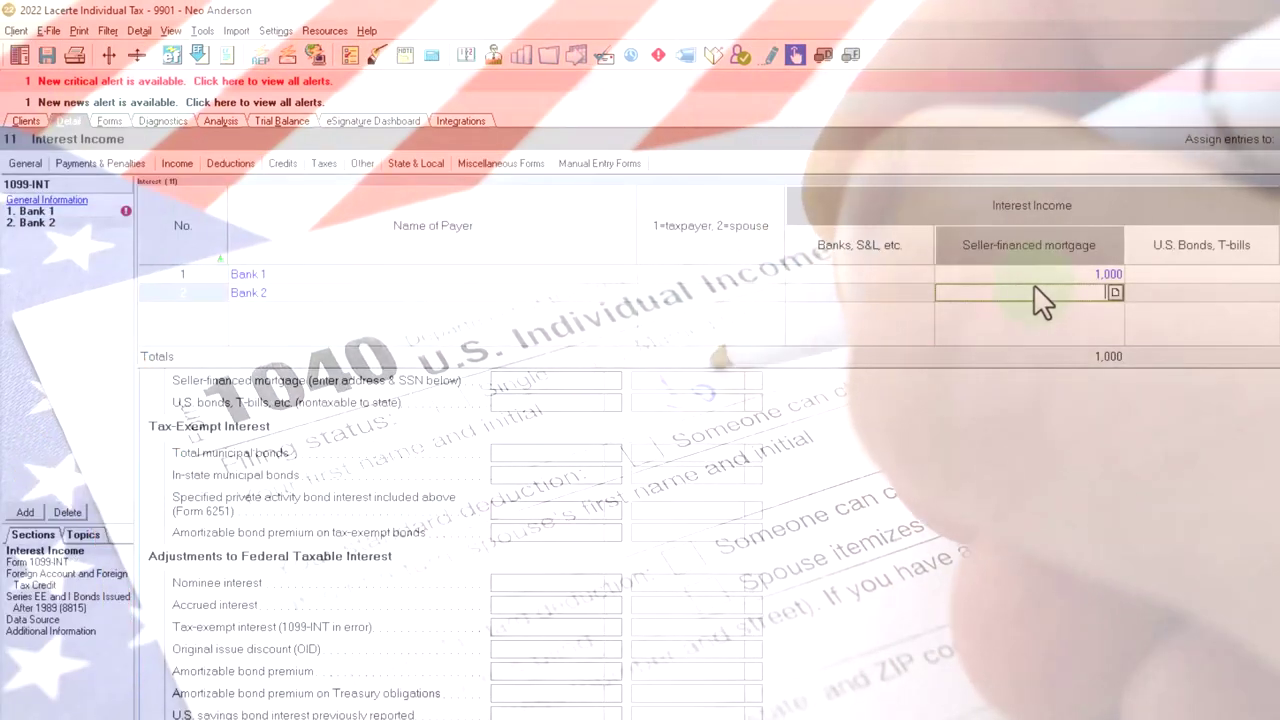
key(Delete)
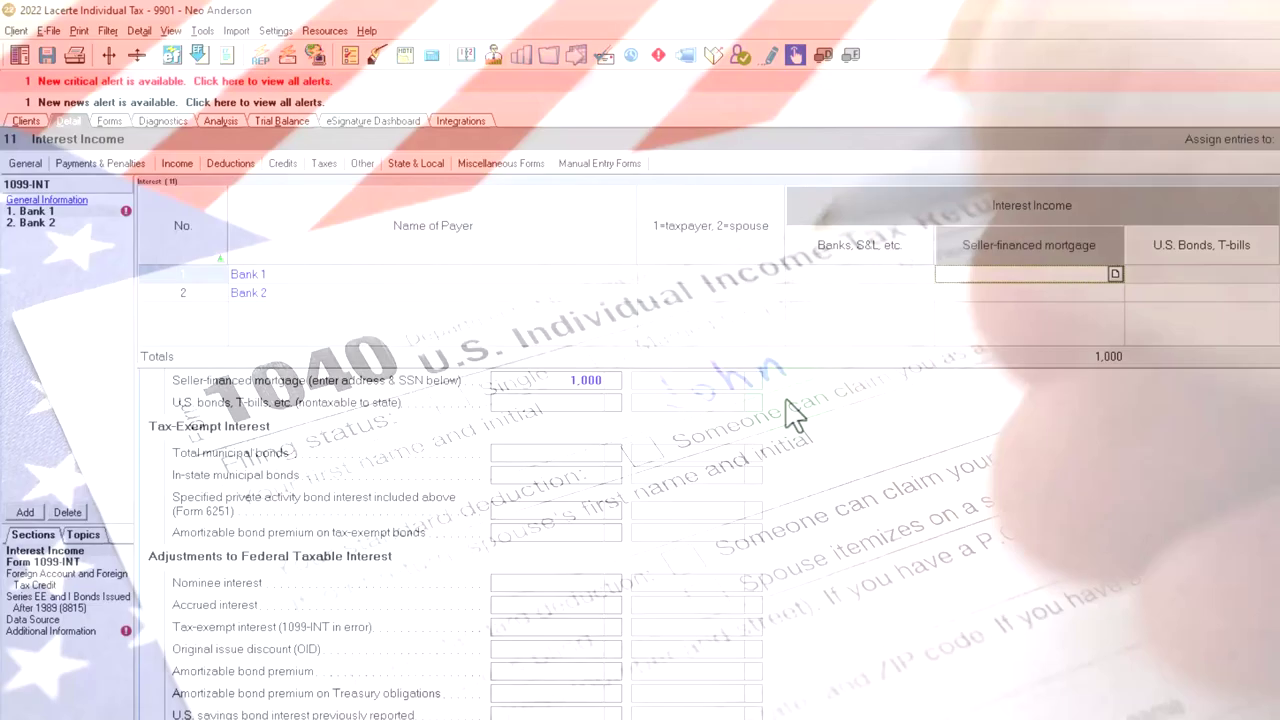
click(560, 677)
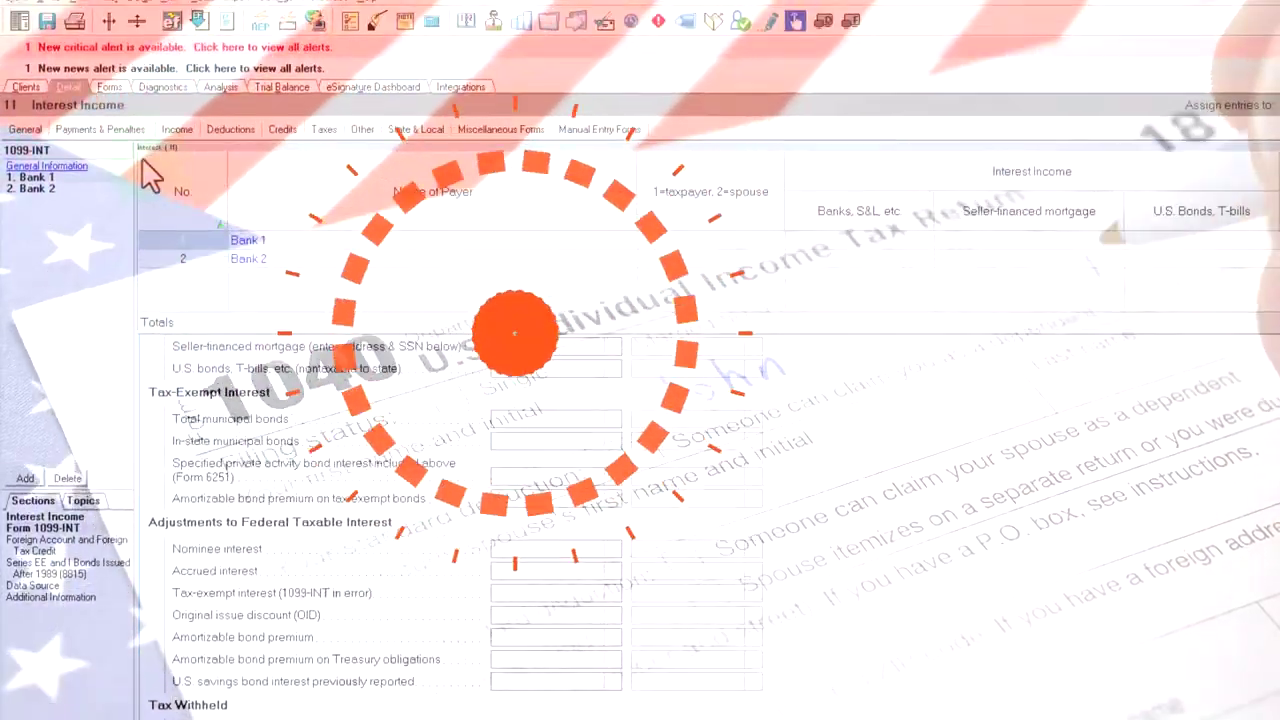
click(110, 86)
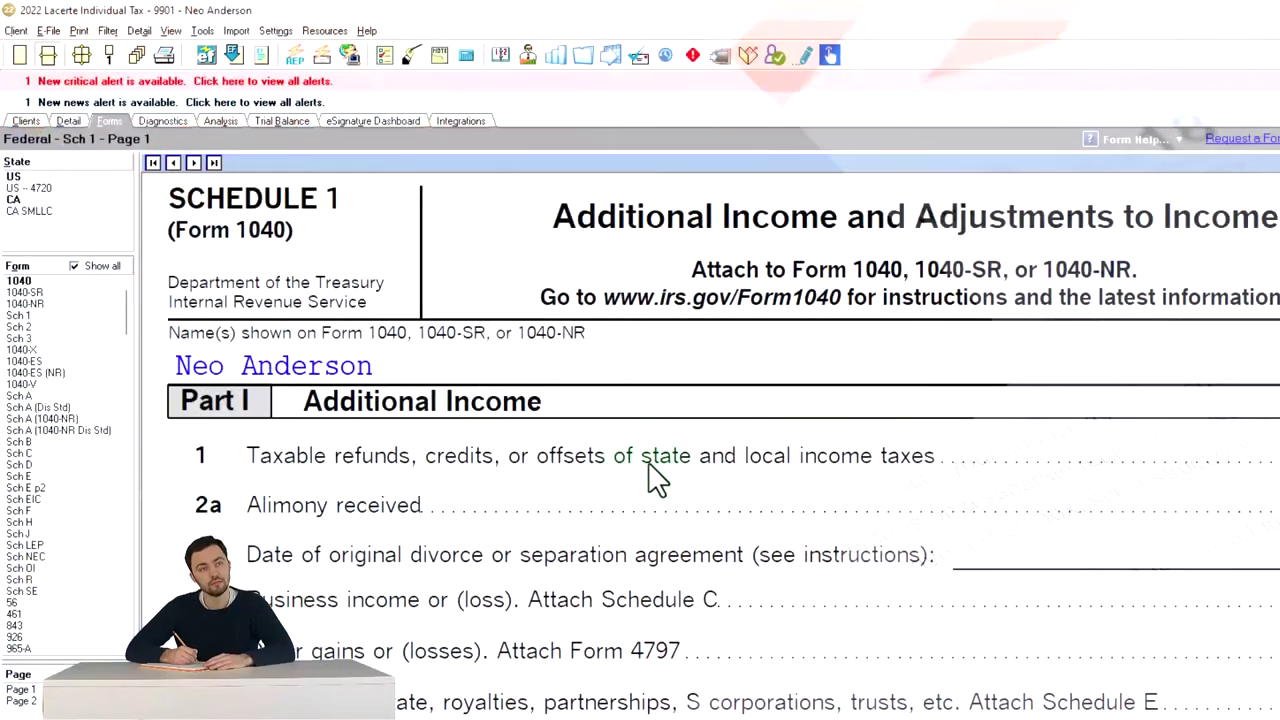
click(36, 705)
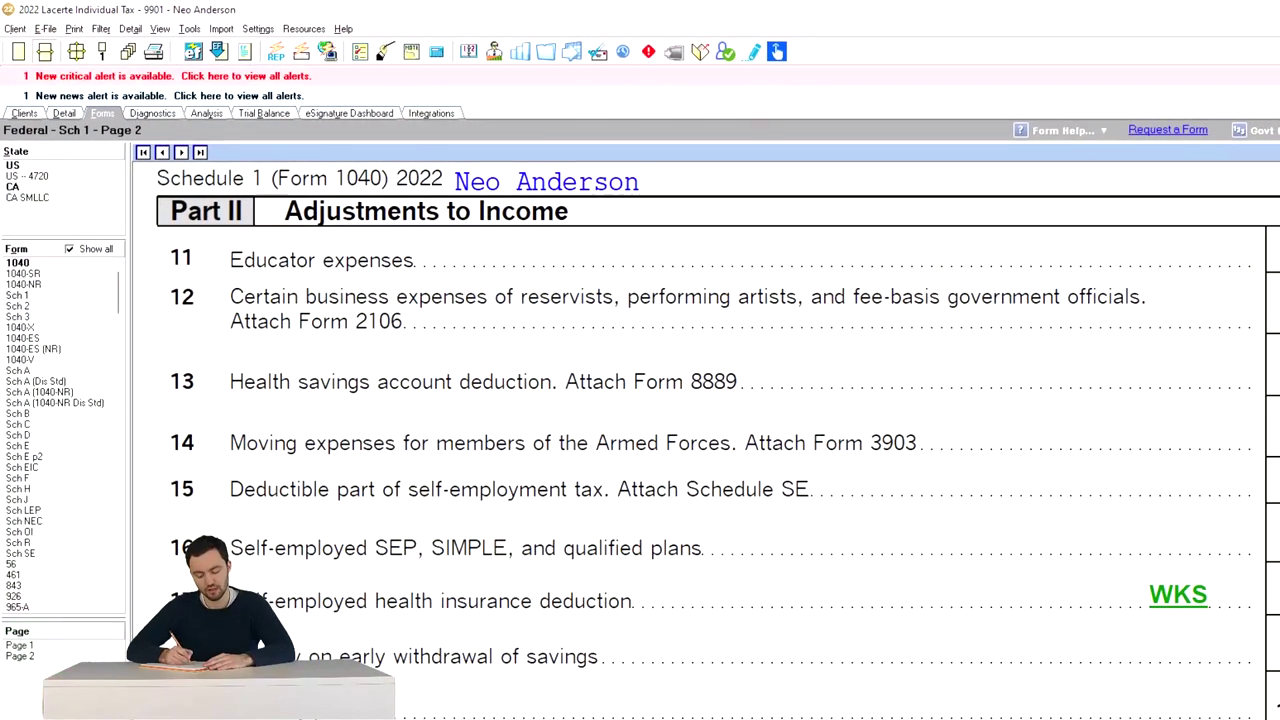
scroll(672, 630, down, 4)
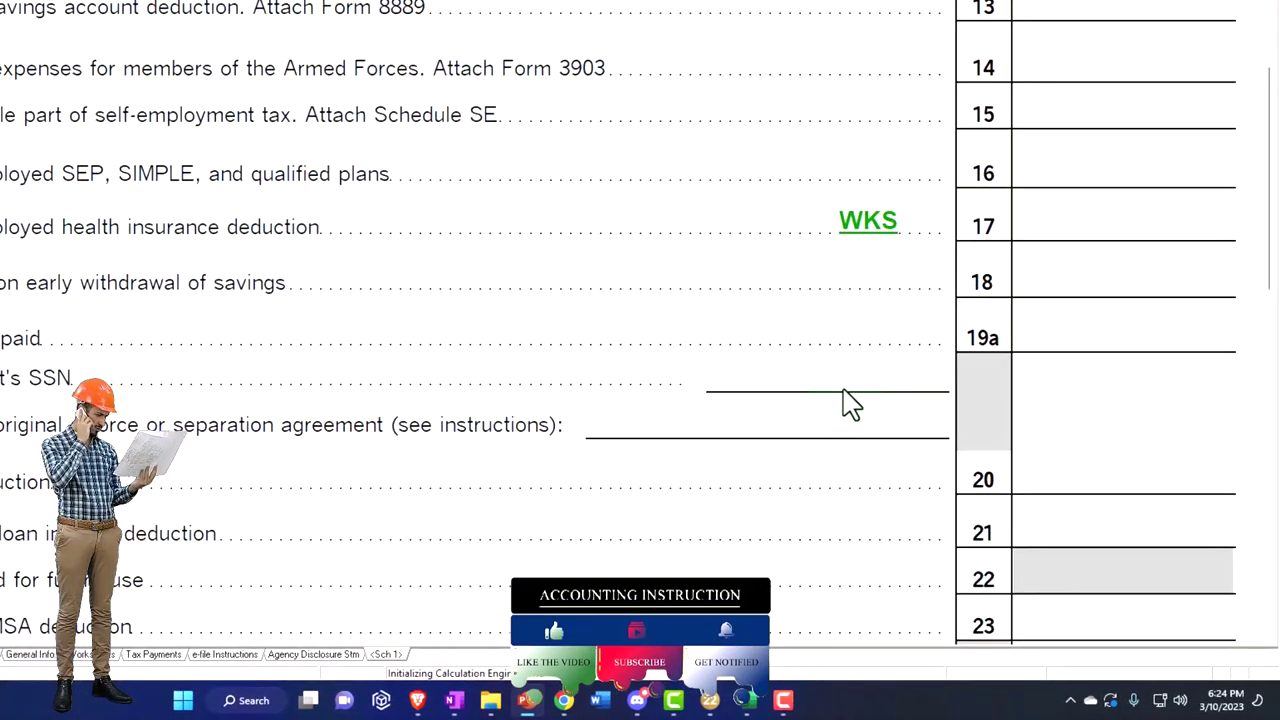
click(845, 403)
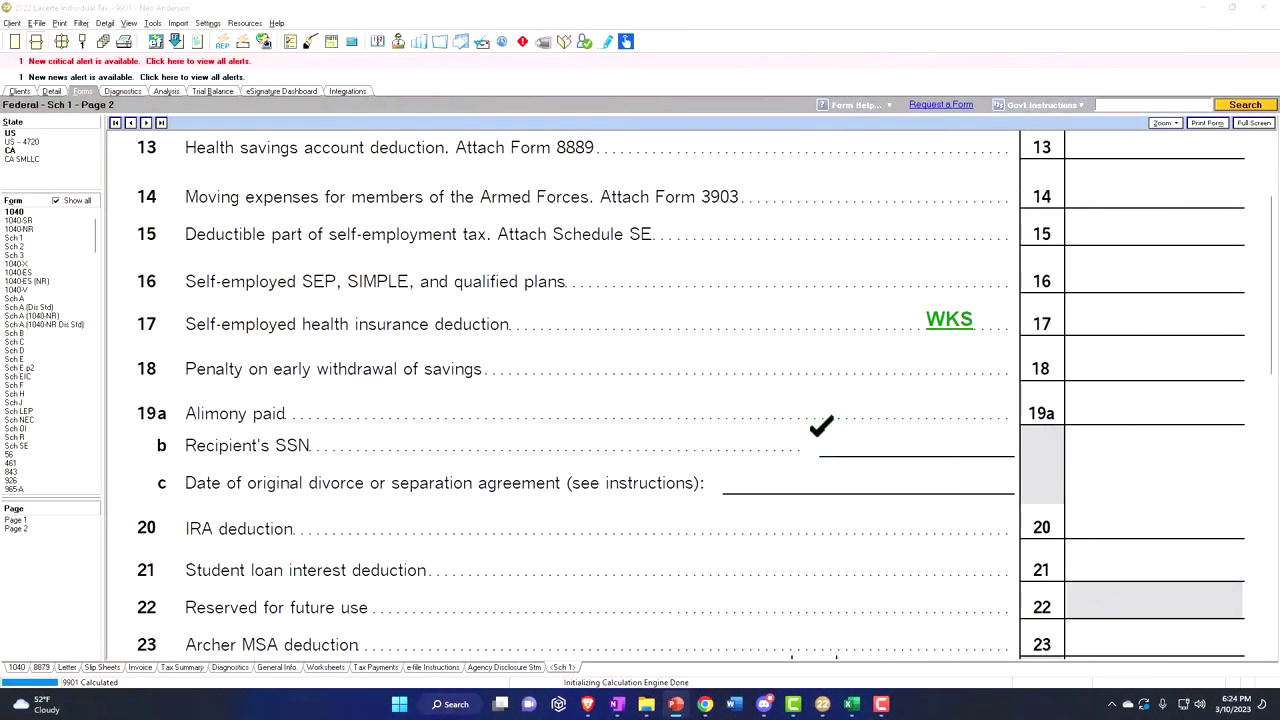
click(44, 521)
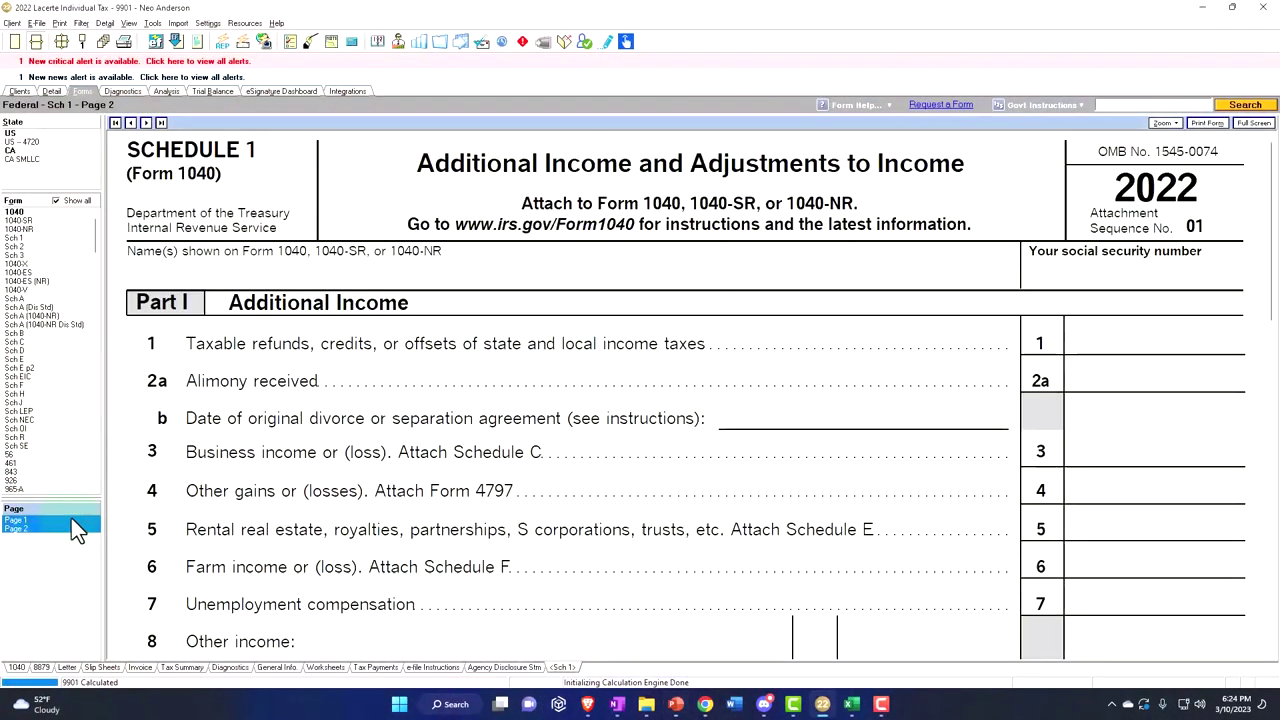